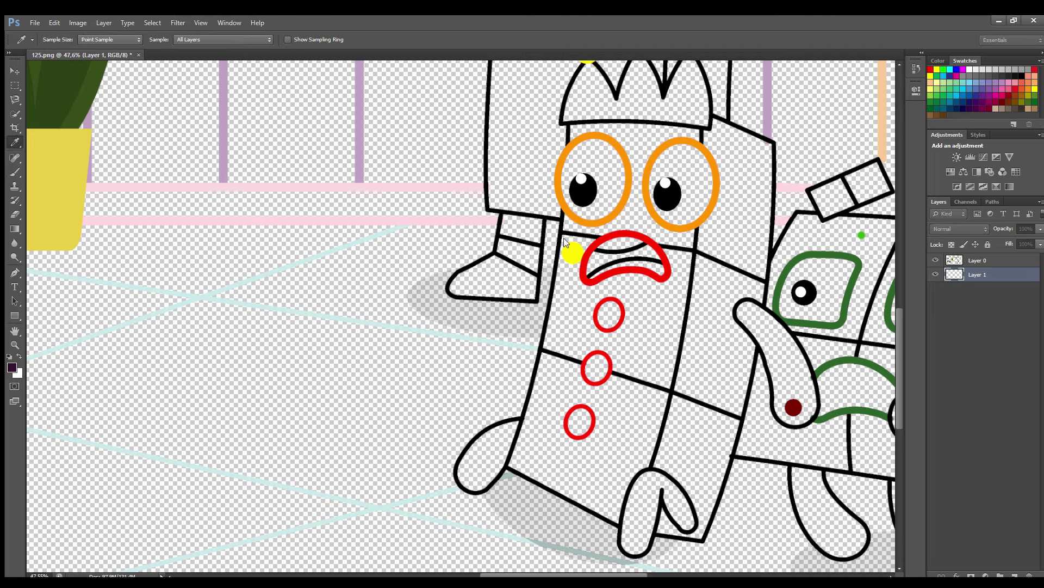
Step: Paint the front face of the crowned character's block body bright yellow on Layer 1, around the eyes, mouth and buttons
mouse_move(571, 219)
left_mouse_down()
mouse_move(567, 310)
mouse_move(522, 463)
mouse_move(623, 520)
mouse_move(667, 414)
mouse_move(693, 259)
mouse_move(647, 222)
mouse_move(642, 186)
mouse_move(650, 156)
mouse_move(690, 136)
mouse_move(580, 136)
mouse_move(628, 145)
mouse_move(598, 237)
left_mouse_up()
mouse_move(661, 238)
left_mouse_down()
mouse_move(679, 290)
mouse_move(579, 296)
mouse_move(629, 304)
mouse_move(622, 338)
mouse_move(601, 303)
mouse_move(619, 392)
mouse_move(580, 406)
left_mouse_up()
mouse_move(676, 309)
left_mouse_down()
mouse_move(664, 379)
mouse_move(608, 494)
mouse_move(529, 458)
mouse_move(607, 481)
mouse_move(545, 442)
mouse_move(566, 347)
mouse_move(575, 366)
left_mouse_up()
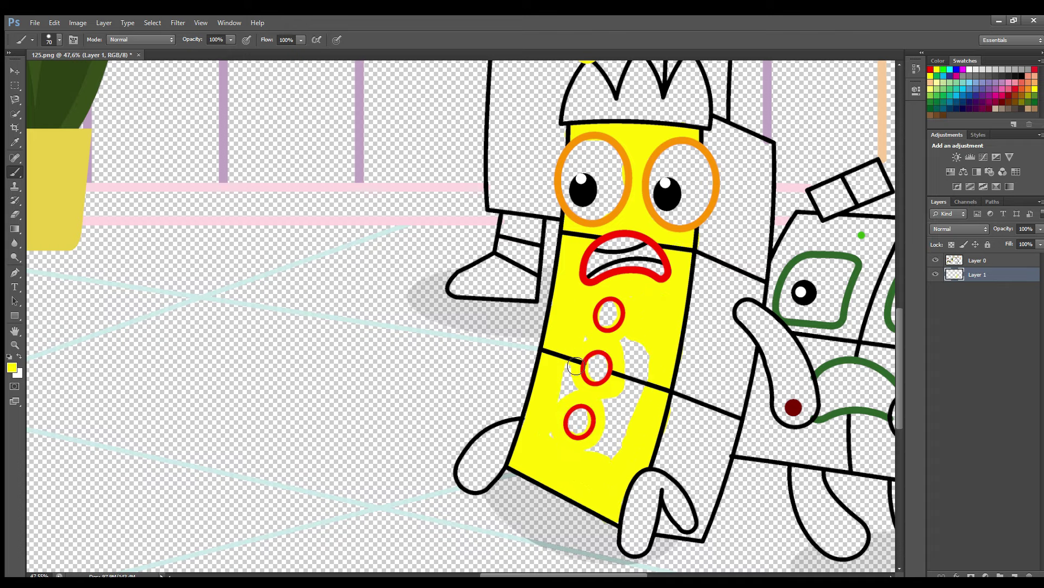
mouse_move(628, 343)
left_mouse_down()
mouse_move(618, 448)
mouse_move(608, 433)
mouse_move(638, 348)
mouse_move(598, 464)
left_mouse_up()
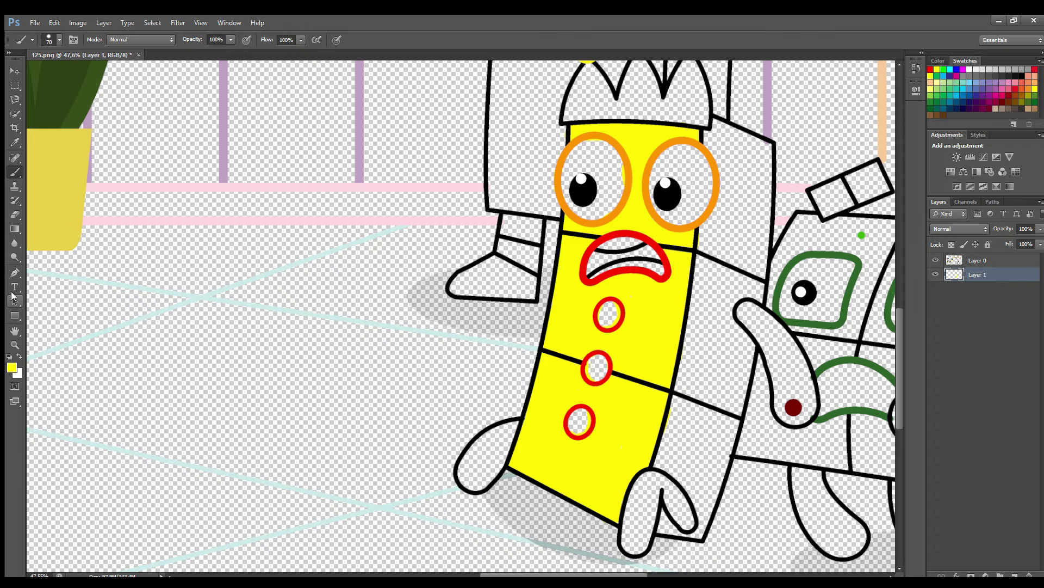
Step: Fill the side face of the crowned character's body with a slightly darker yellow
mouse_move(718, 139)
left_mouse_down()
mouse_move(725, 169)
mouse_move(700, 287)
mouse_move(696, 279)
mouse_move(713, 229)
mouse_move(698, 349)
mouse_move(667, 469)
mouse_move(703, 506)
mouse_move(707, 532)
left_mouse_up()
key("bracketleft")
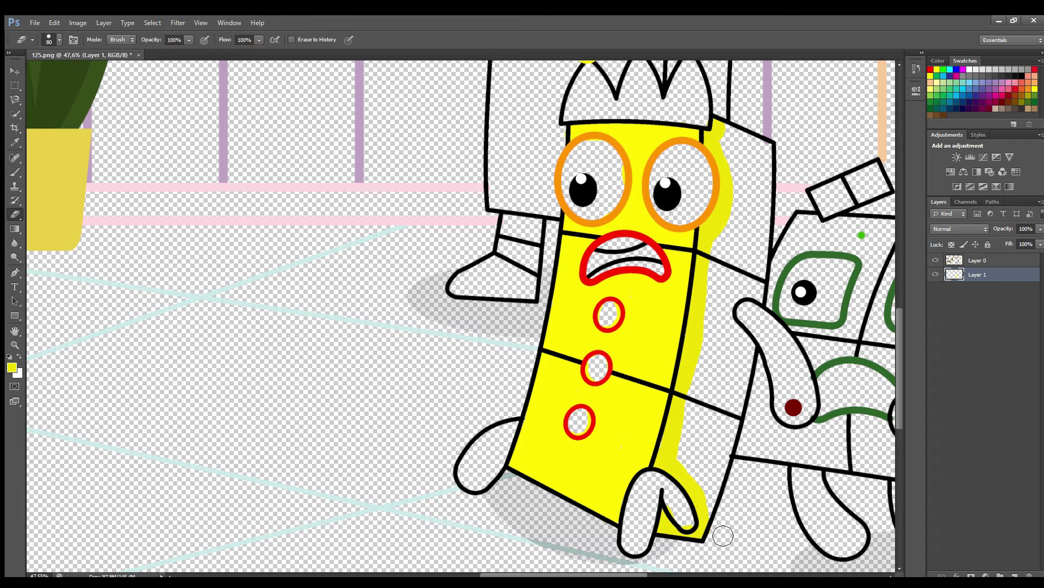
key("bracketright")
key("bracketright")
key("bracketright")
mouse_move(704, 529)
left_mouse_down()
mouse_move(751, 369)
mouse_move(735, 312)
mouse_move(763, 303)
mouse_move(769, 221)
mouse_move(772, 163)
mouse_move(730, 140)
mouse_move(759, 176)
mouse_move(746, 200)
mouse_move(751, 285)
mouse_move(704, 320)
mouse_move(691, 463)
mouse_move(727, 442)
mouse_move(725, 353)
mouse_move(718, 434)
mouse_move(719, 269)
left_mouse_up()
key("bracketright")
key("bracketright")
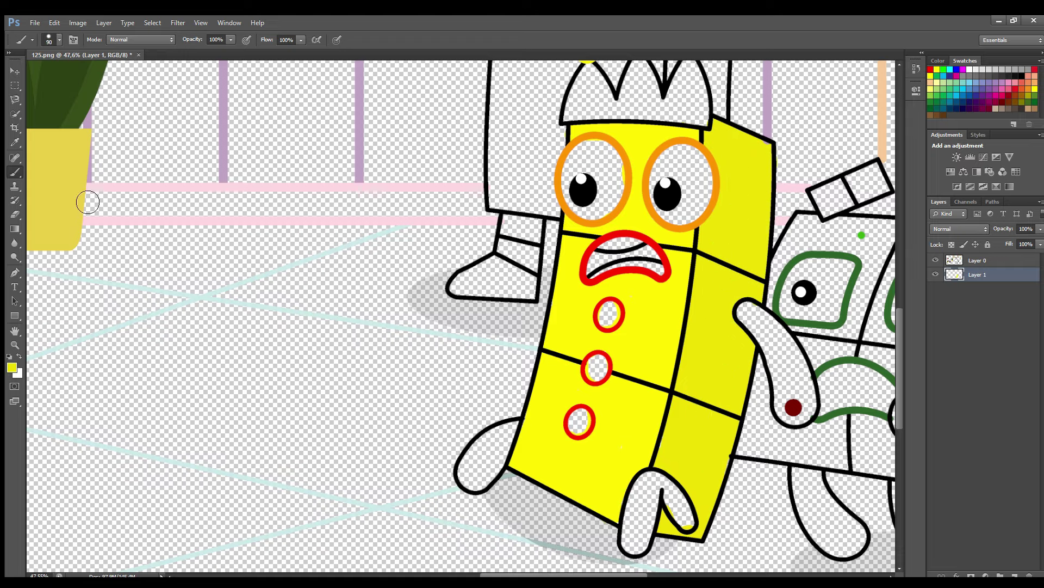
Step: Paint the crowned character's arm and both legs dark red, sampling the colour from the dot on the arm
key("e")
key("b")
left_click(794, 407, "alt")
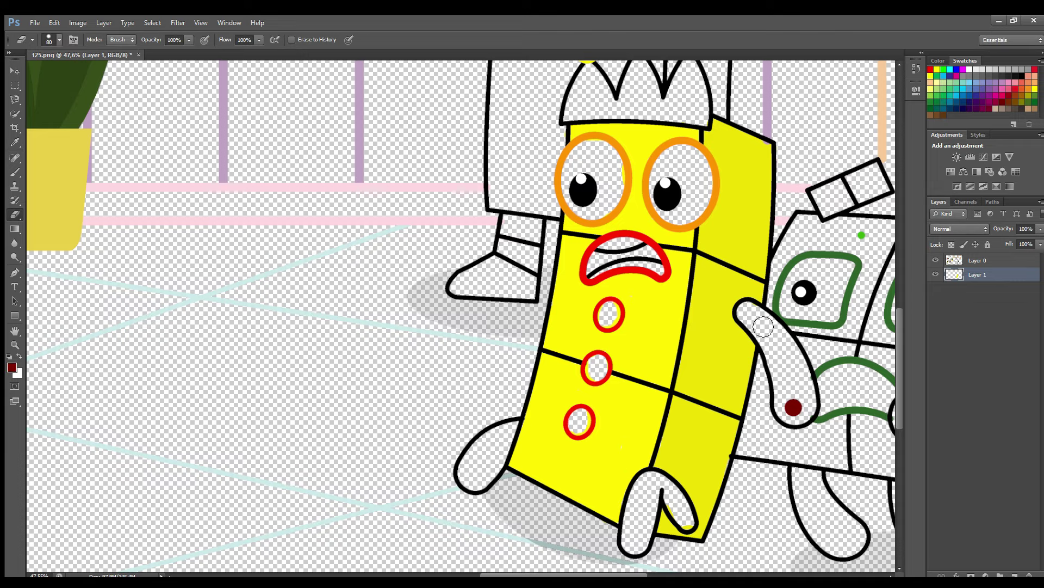
mouse_move(747, 309)
left_mouse_down()
mouse_move(791, 409)
mouse_move(816, 419)
mouse_move(794, 356)
mouse_move(779, 340)
left_mouse_up()
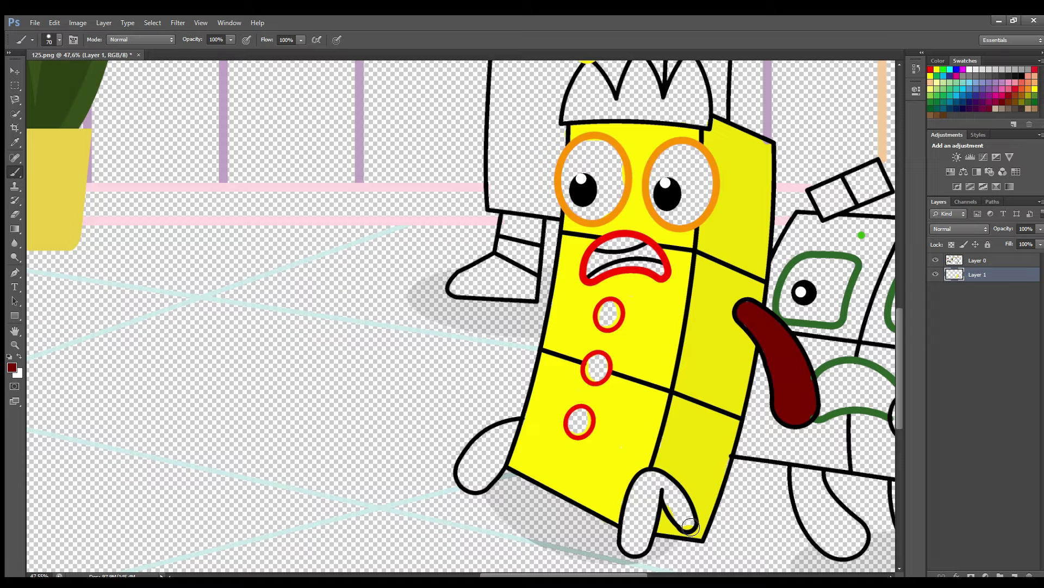
mouse_move(690, 526)
left_mouse_down()
mouse_move(667, 491)
mouse_move(641, 550)
mouse_move(639, 515)
mouse_move(664, 484)
left_mouse_up()
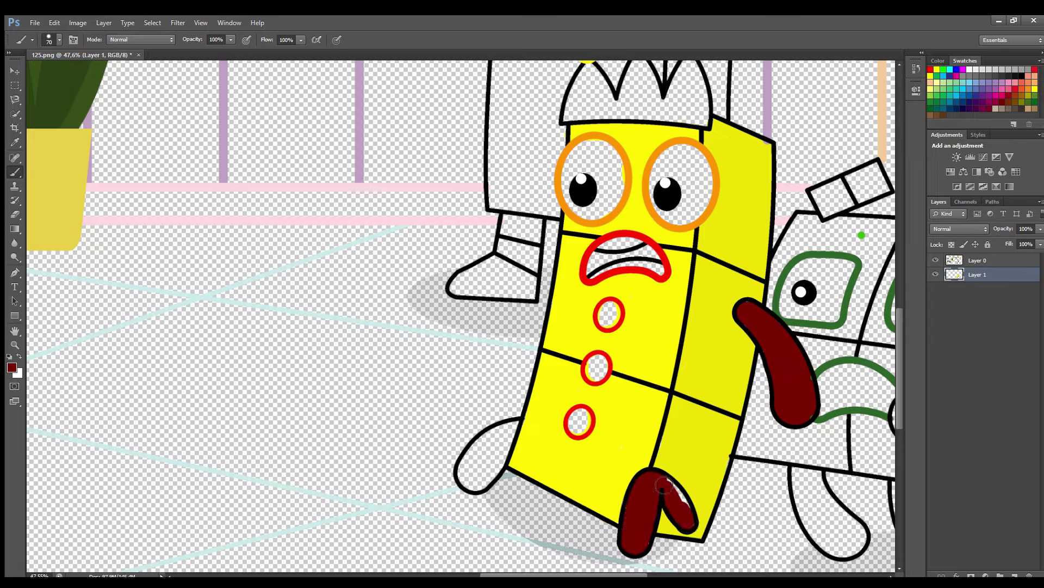
mouse_move(519, 425)
left_mouse_down()
mouse_move(479, 456)
mouse_move(473, 487)
mouse_move(499, 473)
mouse_move(513, 441)
left_mouse_up()
Step: Fill the three round buttons on the yellow body with the red of their outlines, on Layer 1
left_click(592, 374, "alt")
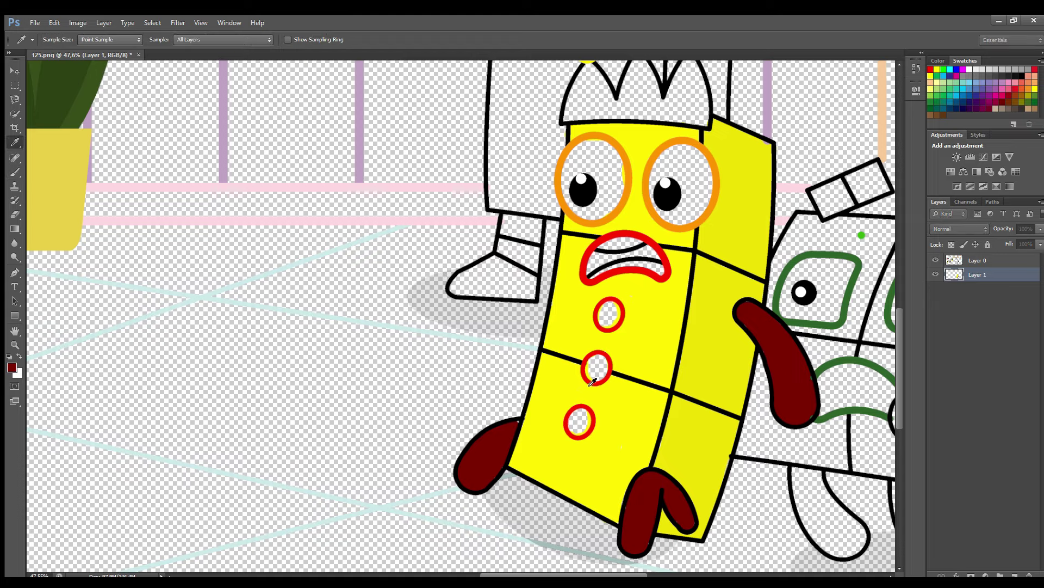
left_click(958, 262)
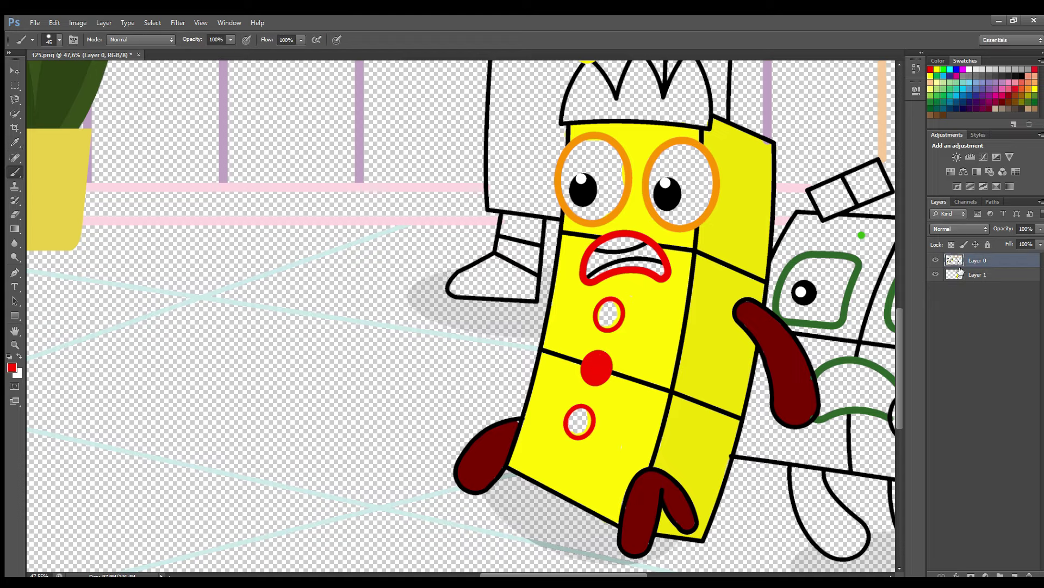
left_click(977, 274)
left_click(575, 428)
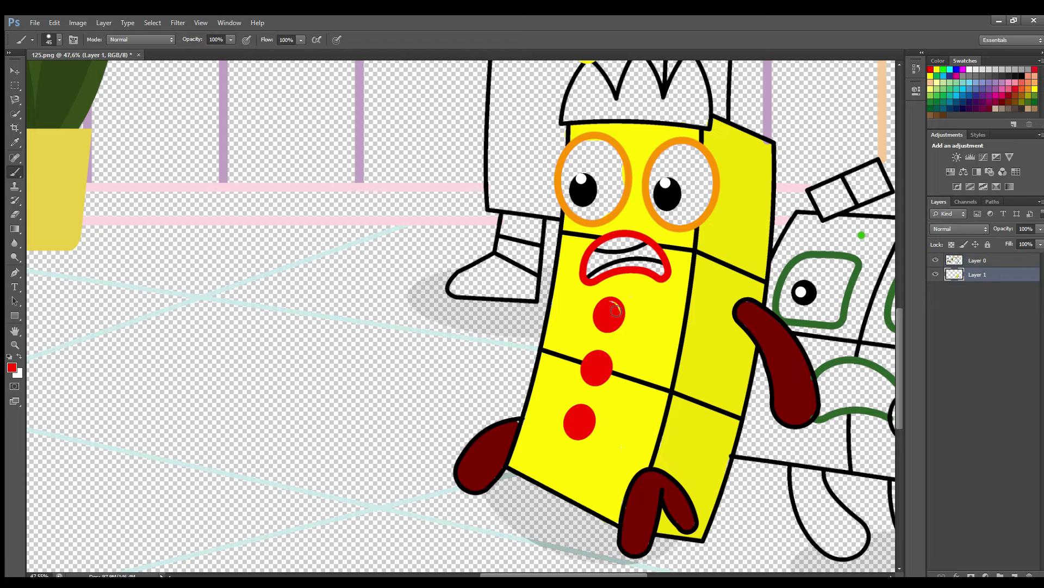
Step: Fill the crown with red and its three round tips with the yellow of their outlines
scroll(899, 335, "up", 3)
mouse_move(589, 125)
left_mouse_down()
mouse_move(568, 161)
mouse_move(631, 174)
mouse_move(596, 173)
mouse_move(698, 177)
left_mouse_up()
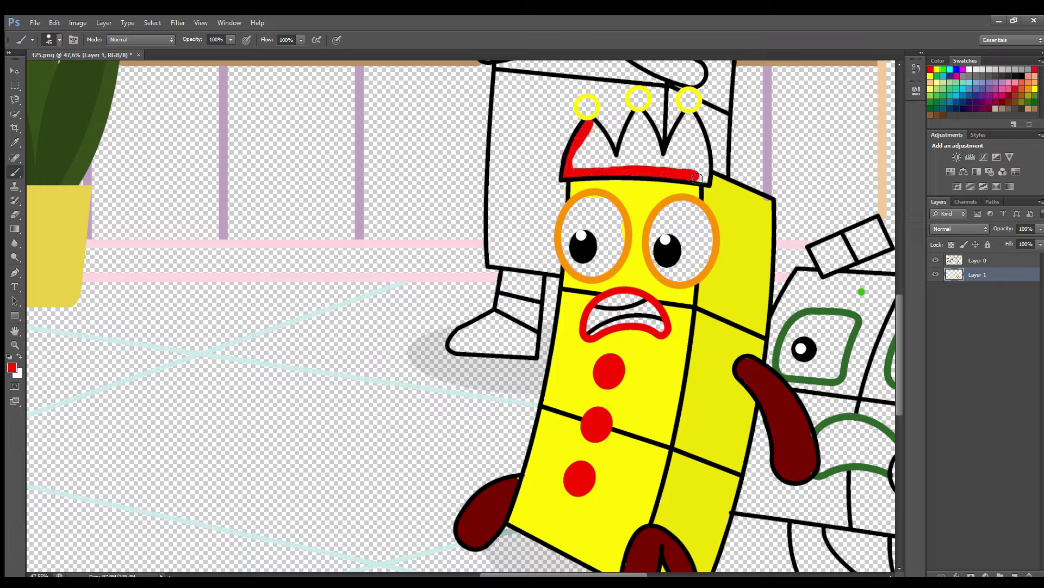
mouse_move(692, 118)
left_mouse_down()
mouse_move(666, 159)
mouse_move(643, 121)
mouse_move(620, 160)
mouse_move(591, 126)
mouse_move(582, 156)
mouse_move(593, 170)
mouse_move(697, 174)
mouse_move(688, 146)
mouse_move(639, 160)
left_mouse_up()
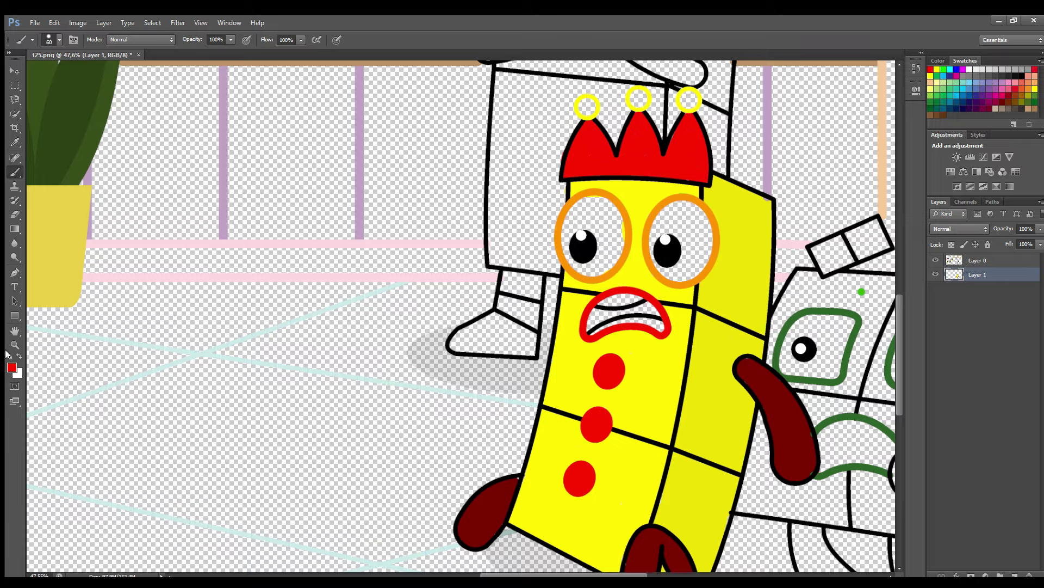
key("bracketleft")
key("bracketleft")
left_click(583, 104, "alt")
Step: Paint both of the yellow character's eyes white inside their orange rims
key("bracketright")
key("bracketright")
key("x")
mouse_move(570, 257)
left_mouse_down()
mouse_move(573, 226)
mouse_move(612, 209)
mouse_move(623, 258)
mouse_move(587, 273)
mouse_move(595, 234)
left_mouse_up()
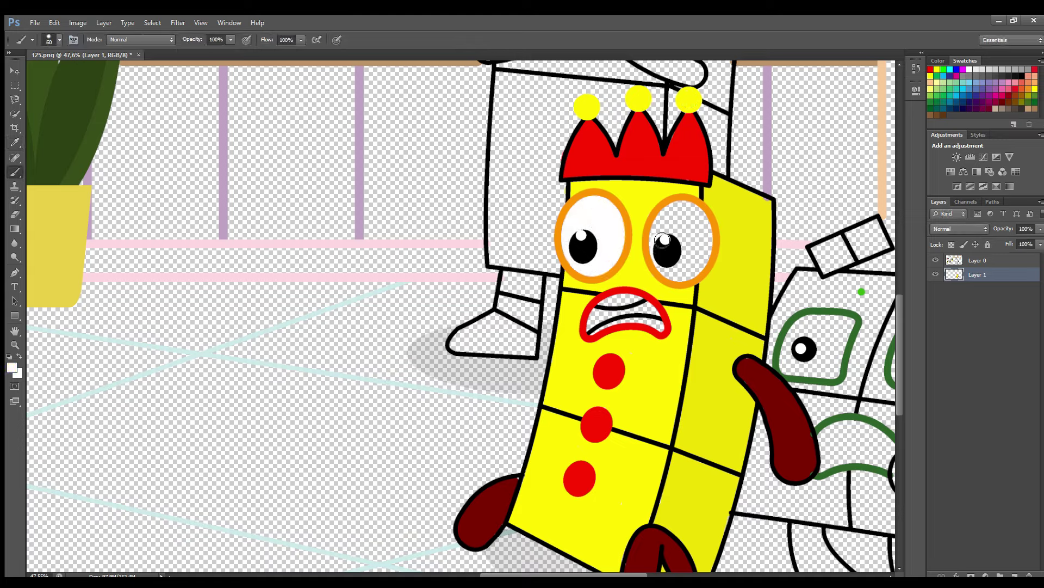
mouse_move(662, 239)
left_mouse_down()
mouse_move(672, 216)
mouse_move(711, 228)
mouse_move(695, 276)
mouse_move(676, 250)
mouse_move(687, 266)
mouse_move(689, 232)
left_mouse_up()
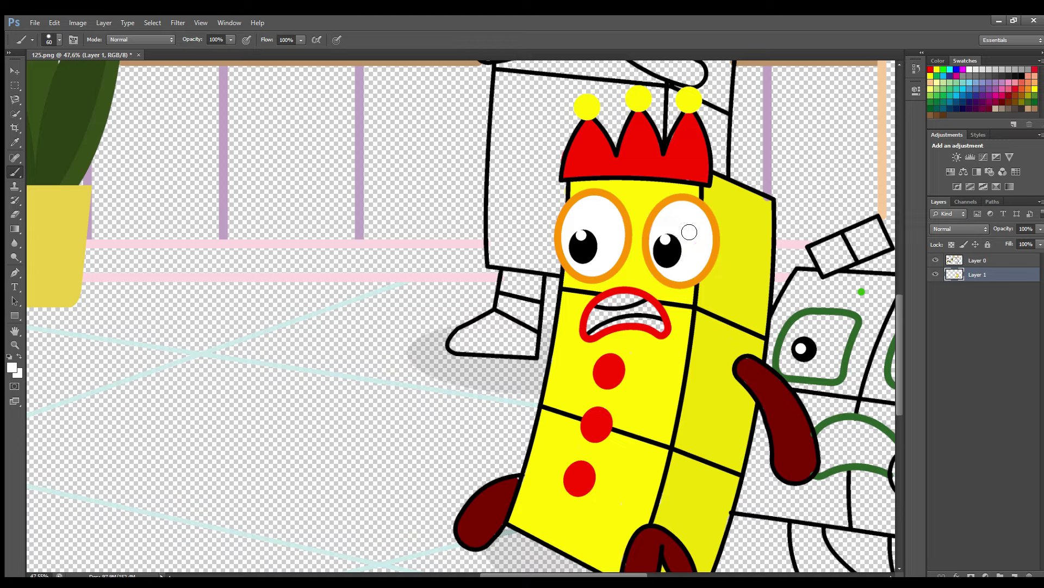
Step: Paint the yellow character's teeth white and the inside of the mouth black
left_click_drag(607, 306, 640, 305)
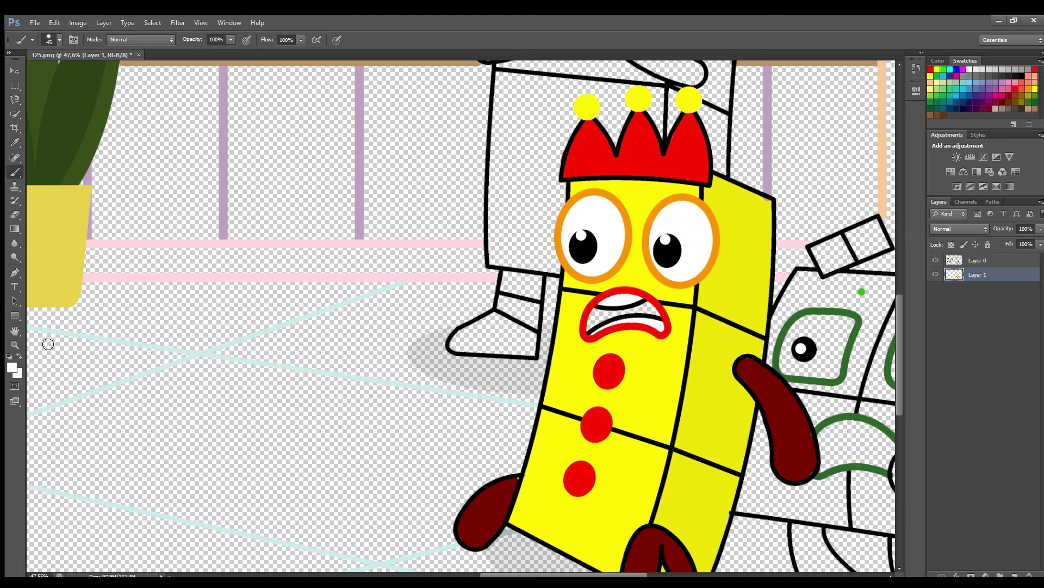
key("bracketleft")
key("x")
left_click_drag(603, 318, 649, 305)
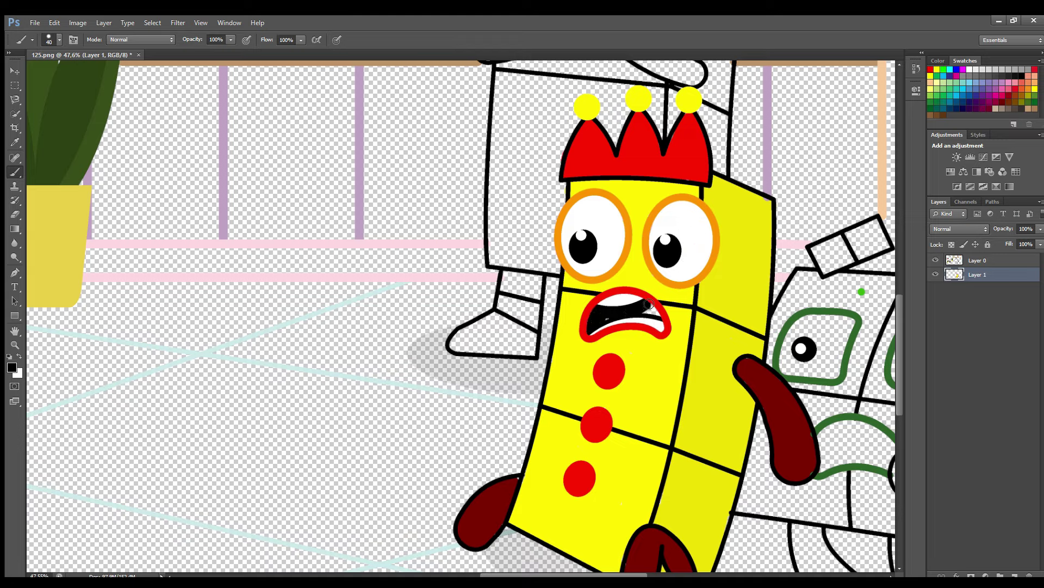
Step: Fill the front face of the neighbouring block character with the bright green sampled from its colour dot
scroll(896, 353, "right", 5)
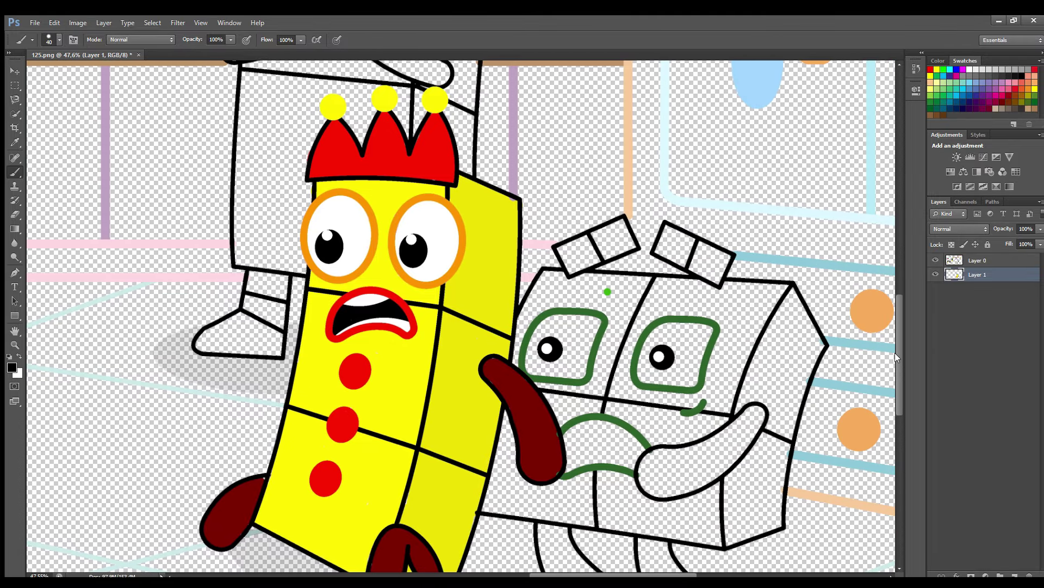
scroll(895, 353, "down", 1)
left_click(608, 227, "alt")
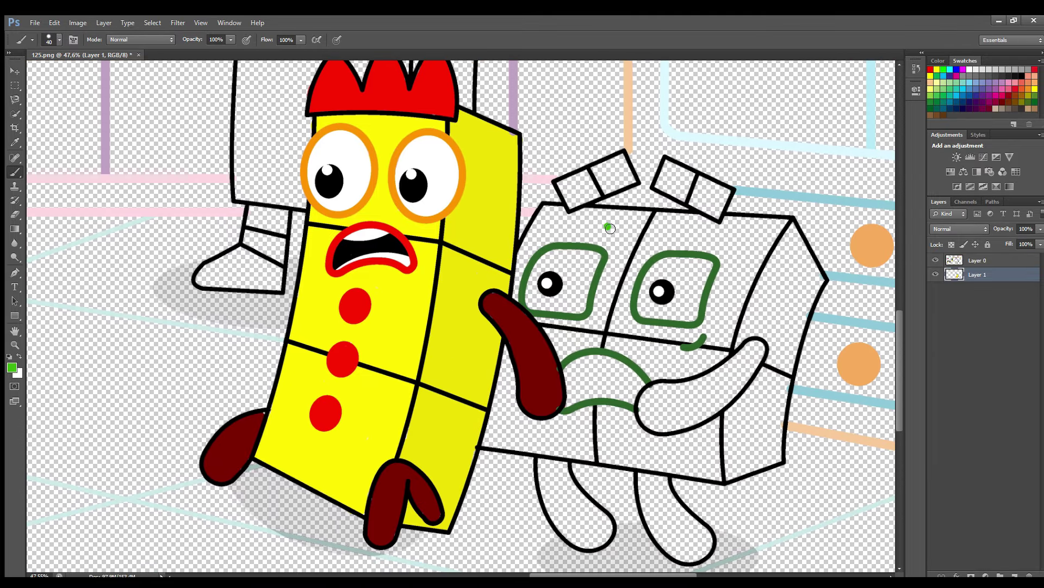
mouse_move(551, 214)
left_mouse_down()
mouse_move(522, 299)
mouse_move(528, 268)
mouse_move(596, 246)
mouse_move(606, 292)
mouse_move(583, 329)
mouse_move(546, 321)
mouse_move(569, 363)
mouse_move(620, 353)
mouse_move(665, 379)
mouse_move(727, 357)
mouse_move(785, 229)
mouse_move(557, 216)
mouse_move(550, 241)
mouse_move(744, 238)
mouse_move(755, 262)
mouse_move(723, 347)
mouse_move(659, 366)
mouse_move(584, 341)
mouse_move(710, 346)
mouse_move(607, 329)
mouse_move(692, 335)
mouse_move(716, 324)
mouse_move(745, 247)
mouse_move(568, 237)
mouse_move(654, 252)
mouse_move(618, 323)
mouse_move(632, 253)
mouse_move(631, 318)
left_mouse_up()
key("bracketright")
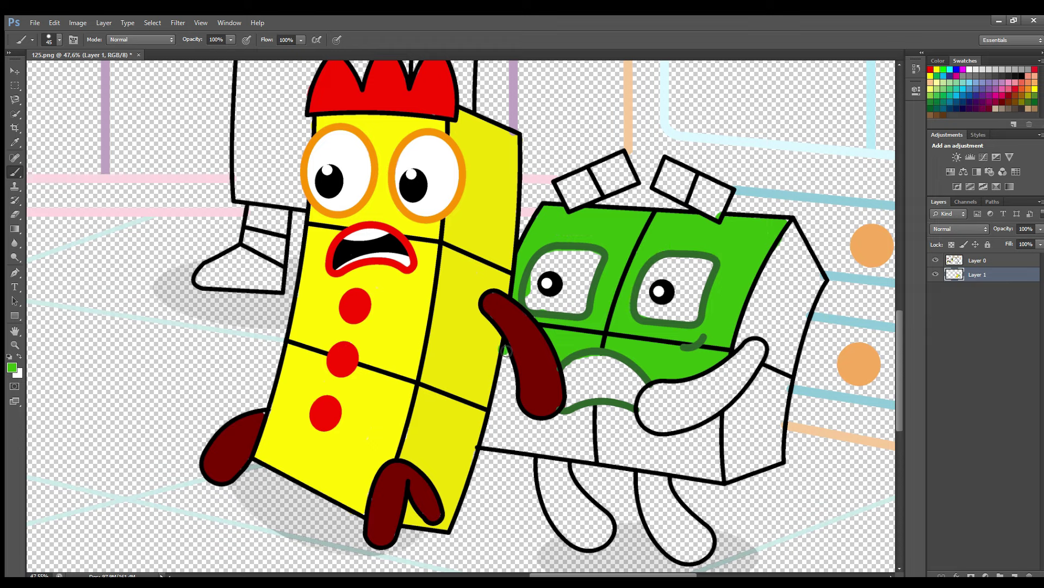
mouse_move(507, 354)
left_mouse_down()
mouse_move(489, 443)
mouse_move(609, 458)
mouse_move(604, 448)
mouse_move(604, 461)
mouse_move(714, 476)
mouse_move(721, 431)
mouse_move(649, 442)
mouse_move(625, 417)
mouse_move(533, 428)
mouse_move(511, 386)
mouse_move(509, 412)
mouse_move(559, 443)
mouse_move(711, 463)
mouse_move(589, 423)
mouse_move(620, 441)
left_mouse_up()
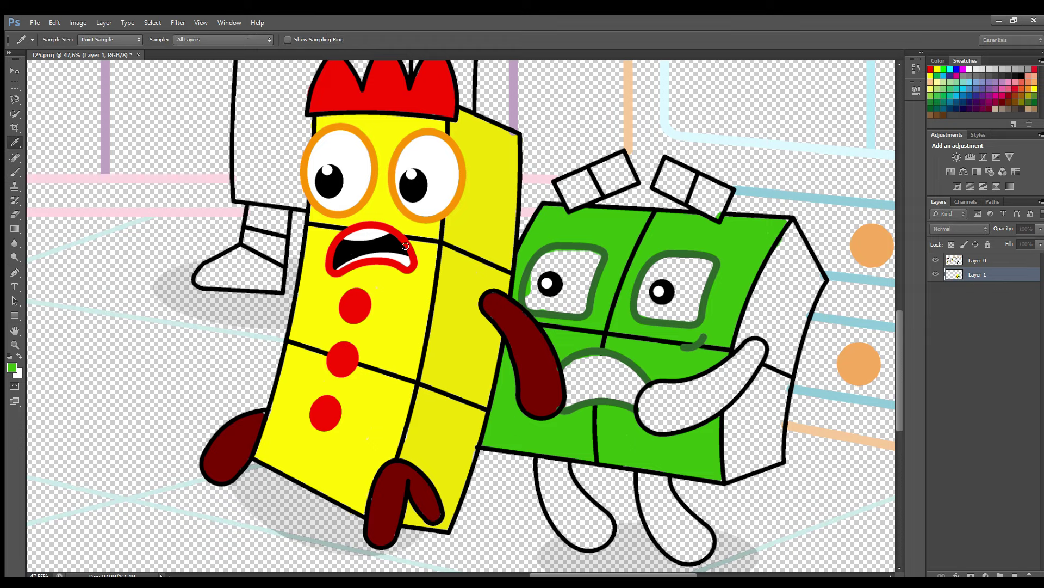
Step: Fill the side face of the green character's body with a slightly darker green
mouse_move(798, 231)
left_mouse_down()
mouse_move(741, 346)
mouse_move(765, 336)
mouse_move(768, 371)
mouse_move(736, 409)
mouse_move(733, 479)
mouse_move(780, 460)
mouse_move(795, 361)
mouse_move(824, 288)
mouse_move(800, 251)
mouse_move(762, 332)
mouse_move(806, 306)
mouse_move(790, 295)
mouse_move(793, 351)
mouse_move(764, 403)
left_mouse_up()
key("]")
key("]")
key("]")
key("e")
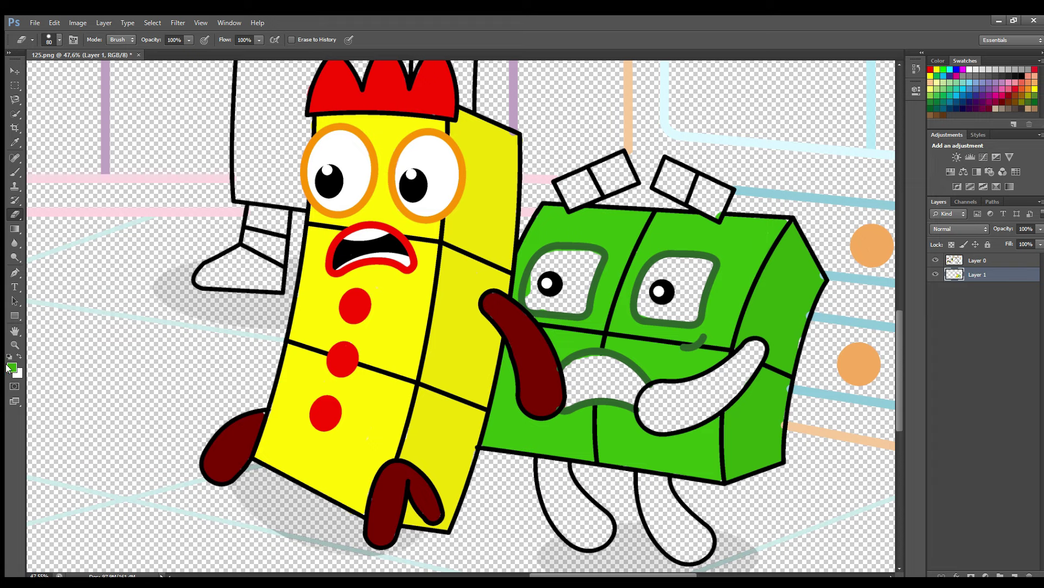
Step: Paint the two tilted block pairs on top of the green character's head with the dark green of its eye outlines
key("b")
left_click(599, 292, "alt")
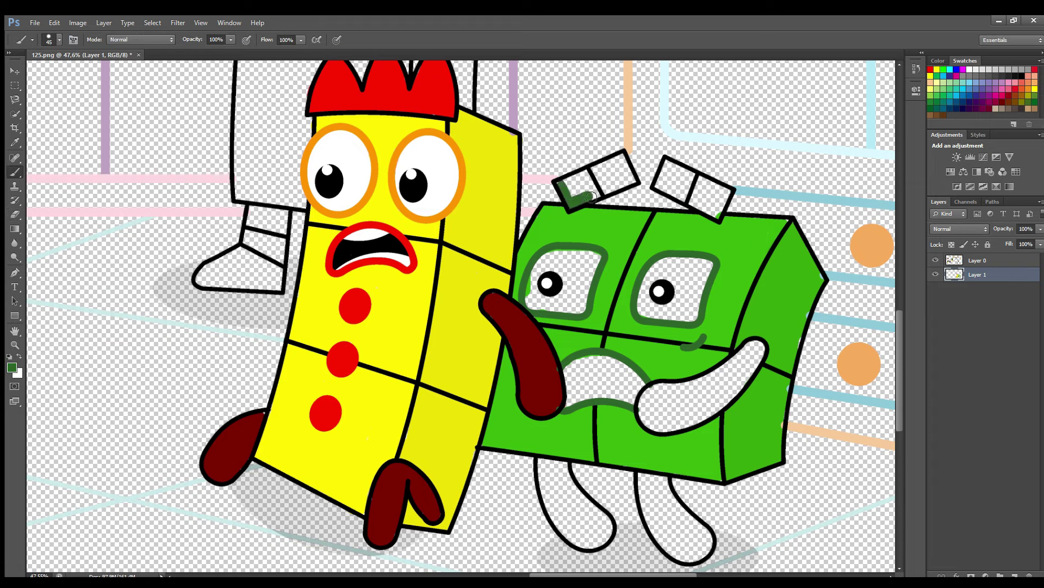
mouse_move(591, 196)
left_mouse_down()
mouse_move(635, 182)
mouse_move(622, 160)
mouse_move(587, 188)
left_mouse_up()
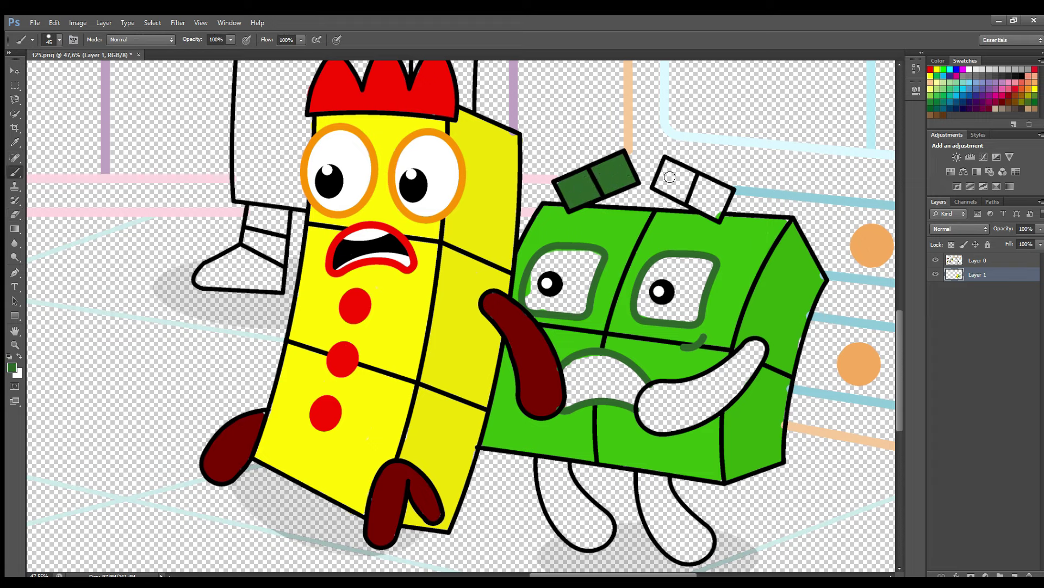
mouse_move(672, 189)
left_mouse_down()
mouse_move(718, 214)
mouse_move(724, 203)
mouse_move(680, 177)
left_mouse_up()
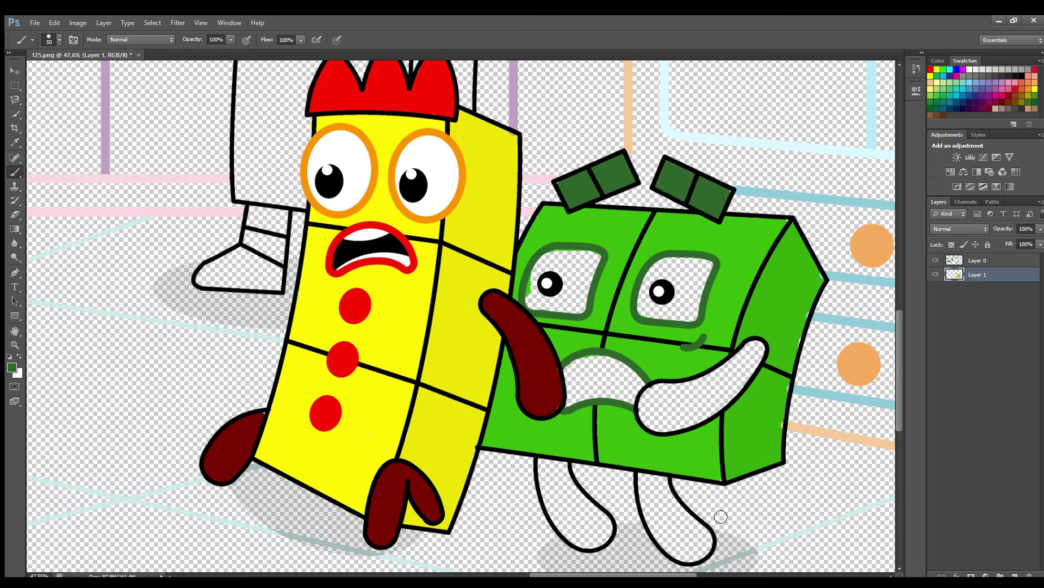
Step: Fill the green character's arm and both legs with dark green, using a larger brush
key("bracketright")
key("bracketright")
mouse_move(762, 350)
left_mouse_down()
mouse_move(713, 385)
mouse_move(656, 401)
mouse_move(648, 418)
mouse_move(675, 431)
mouse_move(716, 414)
mouse_move(756, 364)
mouse_move(675, 407)
left_mouse_up()
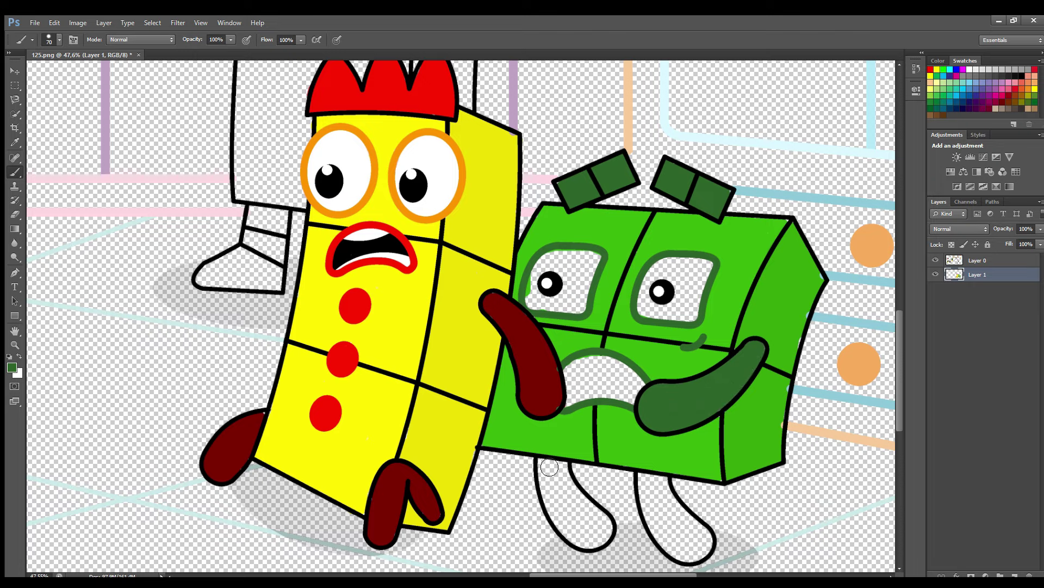
mouse_move(549, 467)
left_mouse_down()
mouse_move(566, 528)
mouse_move(598, 547)
mouse_move(604, 519)
mouse_move(568, 477)
mouse_move(582, 514)
mouse_move(579, 500)
left_mouse_up()
key("e")
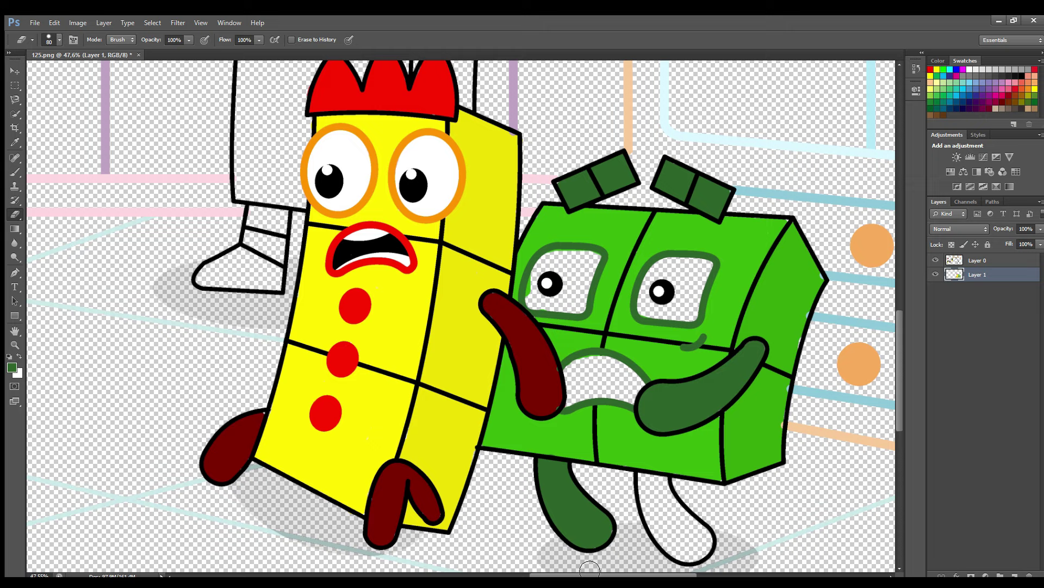
key("b")
mouse_move(647, 481)
left_mouse_down()
mouse_move(659, 530)
mouse_move(685, 555)
mouse_move(709, 550)
mouse_move(666, 487)
mouse_move(685, 539)
left_mouse_up()
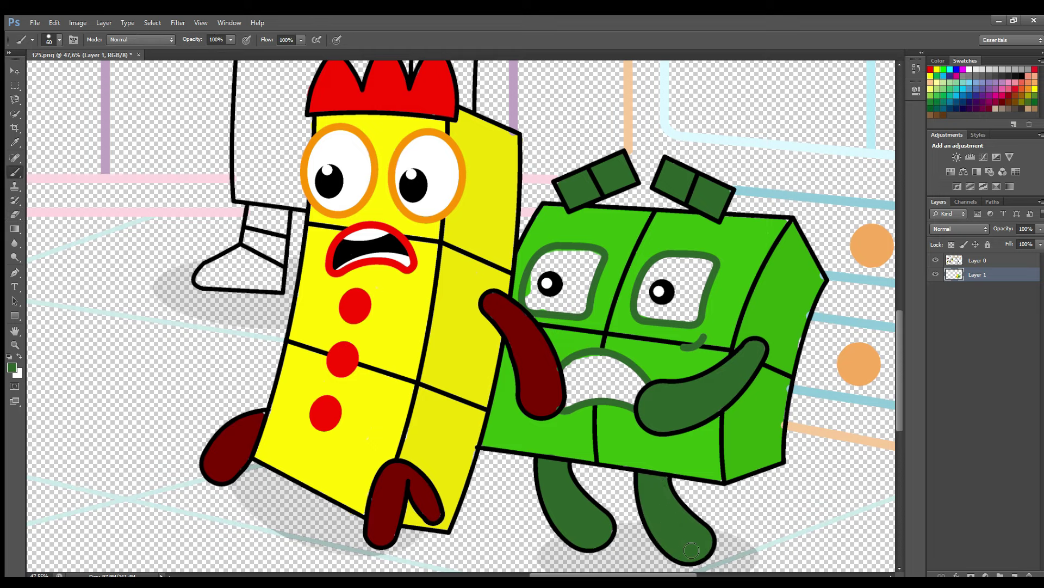
Step: Paint both of the green character's eyes white, sampling the colour from the yellow character's eye
key("i")
left_click(351, 150)
key("b")
mouse_move(553, 266)
left_mouse_down()
mouse_move(532, 295)
mouse_move(544, 308)
mouse_move(579, 309)
mouse_move(590, 297)
mouse_move(585, 257)
mouse_move(543, 278)
mouse_move(586, 283)
mouse_move(555, 283)
left_mouse_up()
mouse_move(625, 311)
left_mouse_down()
mouse_move(672, 269)
mouse_move(712, 270)
mouse_move(691, 318)
mouse_move(676, 319)
mouse_move(667, 294)
left_mouse_up()
Step: Fill the inside of the green character's open mouth with black
key("d")
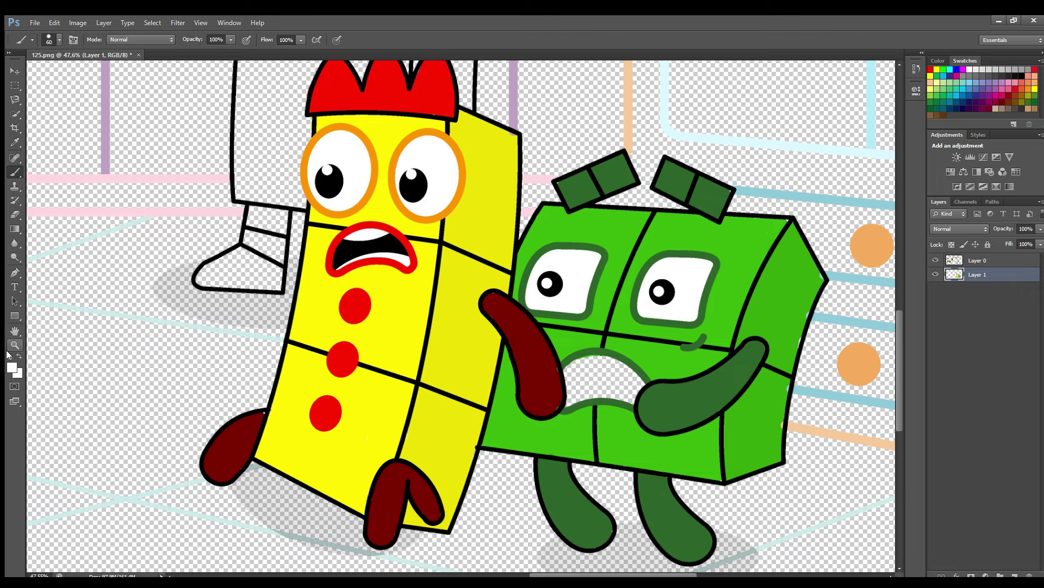
left_click(571, 374)
mouse_move(573, 375)
left_mouse_down()
mouse_move(610, 367)
mouse_move(641, 388)
mouse_move(632, 403)
mouse_move(571, 408)
mouse_move(574, 383)
mouse_move(627, 385)
mouse_move(587, 388)
left_mouse_up()
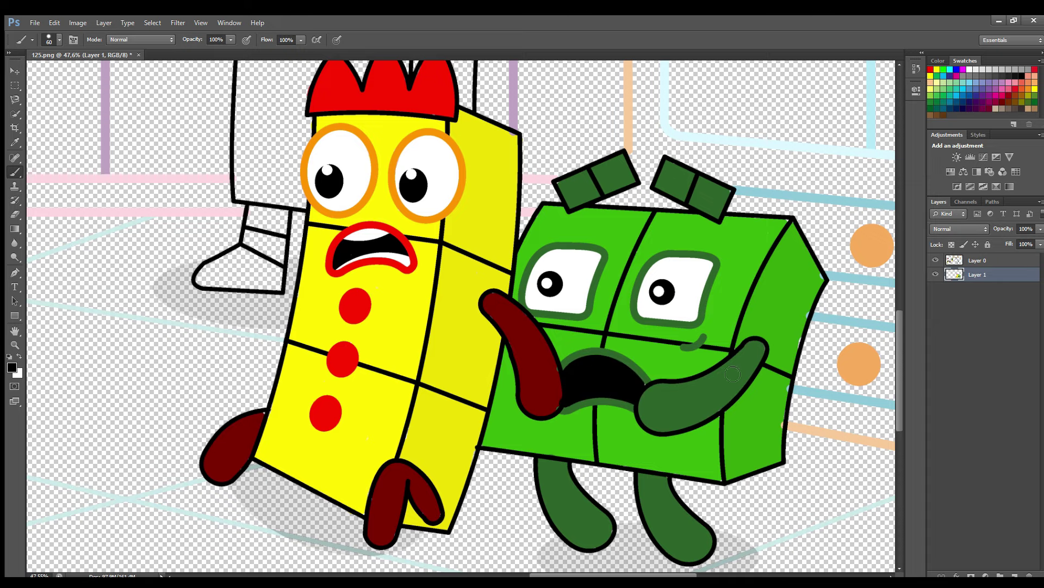
Step: Paint the upper front face of the character with glasses orange, sampling the colour from its dot and working around the glasses and arms
scroll(870, 338, "left", 3)
scroll(896, 334, "up", 5)
scroll(896, 334, "up", 4)
key("i")
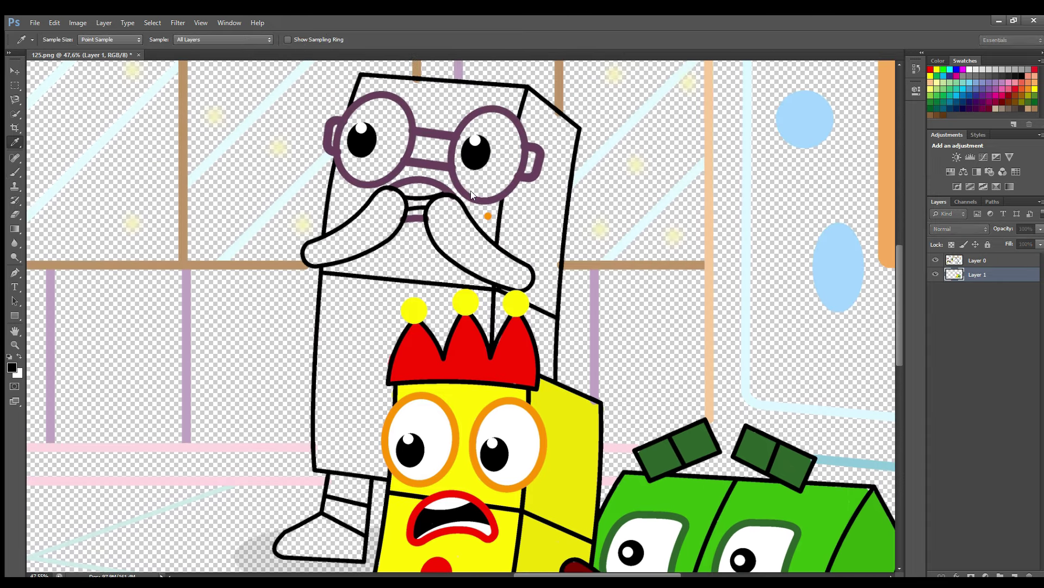
left_click(487, 217)
key("b")
left_click_drag(492, 234, 464, 203)
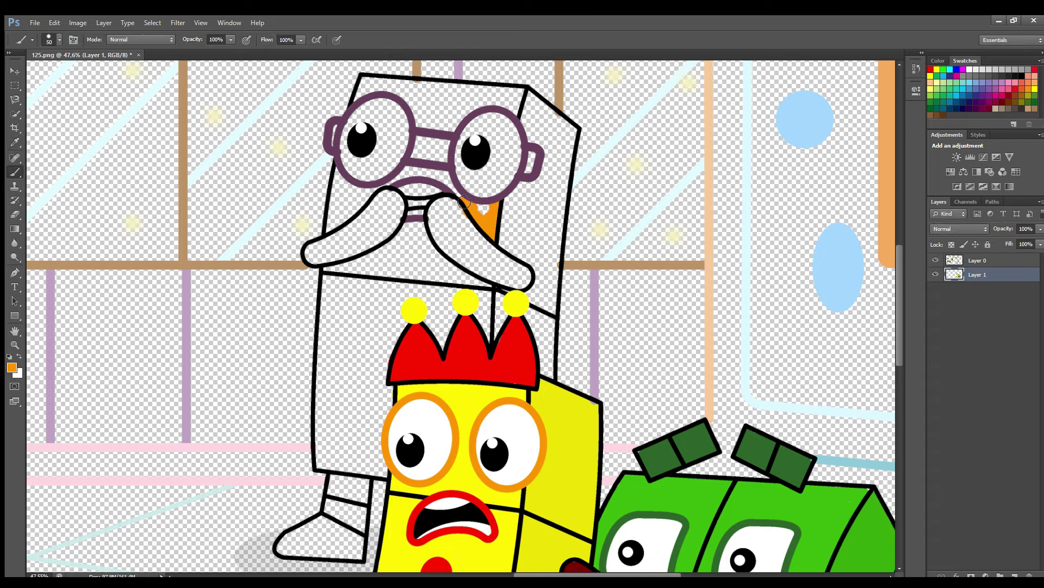
mouse_move(400, 182)
left_mouse_down()
mouse_move(330, 231)
mouse_move(342, 187)
left_mouse_up()
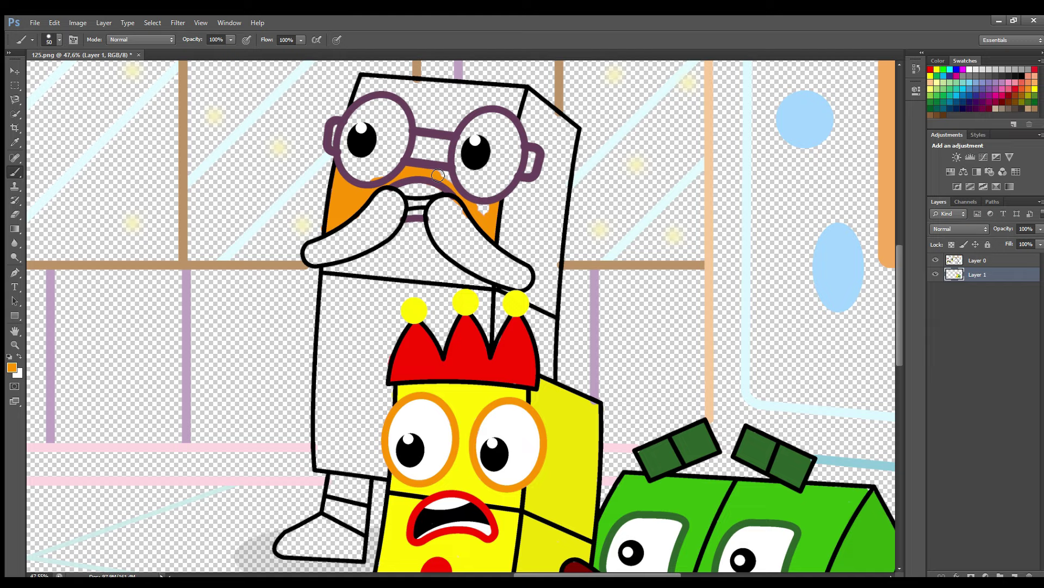
mouse_move(379, 86)
left_mouse_down()
mouse_move(507, 95)
mouse_move(451, 125)
mouse_move(405, 99)
mouse_move(481, 103)
mouse_move(430, 121)
left_mouse_up()
Step: Fill the rest of the front, including the lower block behind the crown, and the shoe of the character with glasses in orange
key("bracketright")
mouse_move(413, 241)
left_mouse_down()
mouse_move(362, 270)
mouse_move(330, 311)
mouse_move(325, 468)
mouse_move(383, 469)
mouse_move(393, 335)
mouse_move(414, 289)
mouse_move(446, 317)
mouse_move(464, 287)
left_mouse_up()
key("bracketleft")
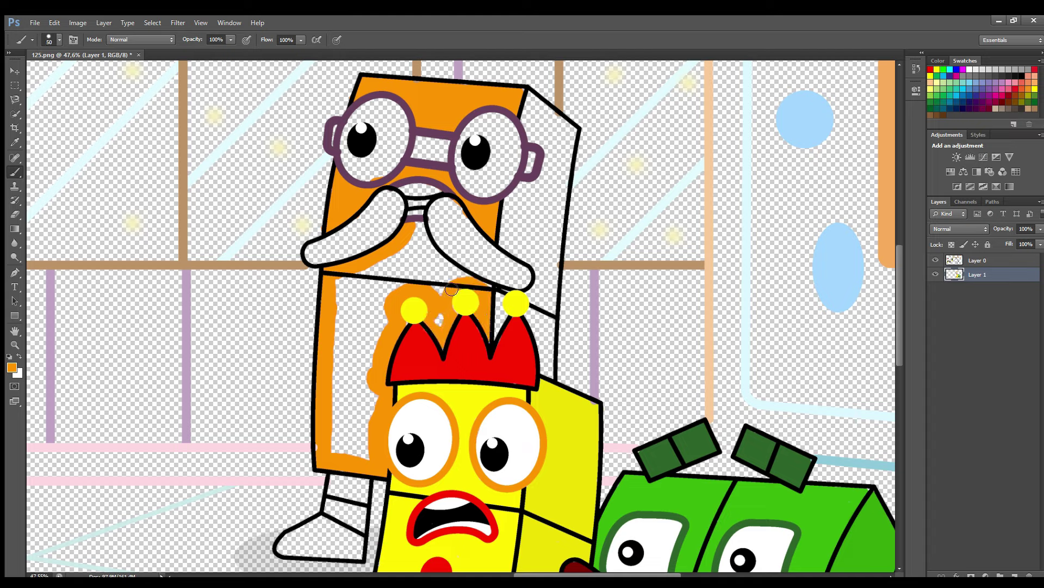
mouse_move(487, 295)
left_mouse_down()
mouse_move(423, 239)
mouse_move(422, 267)
mouse_move(364, 272)
mouse_move(402, 278)
mouse_move(381, 305)
mouse_move(376, 463)
mouse_move(340, 333)
mouse_move(364, 430)
mouse_move(361, 327)
mouse_move(351, 451)
left_mouse_up()
key("[")
mouse_move(373, 544)
left_mouse_down()
mouse_move(358, 555)
mouse_move(280, 547)
mouse_move(333, 532)
mouse_move(319, 539)
left_mouse_up()
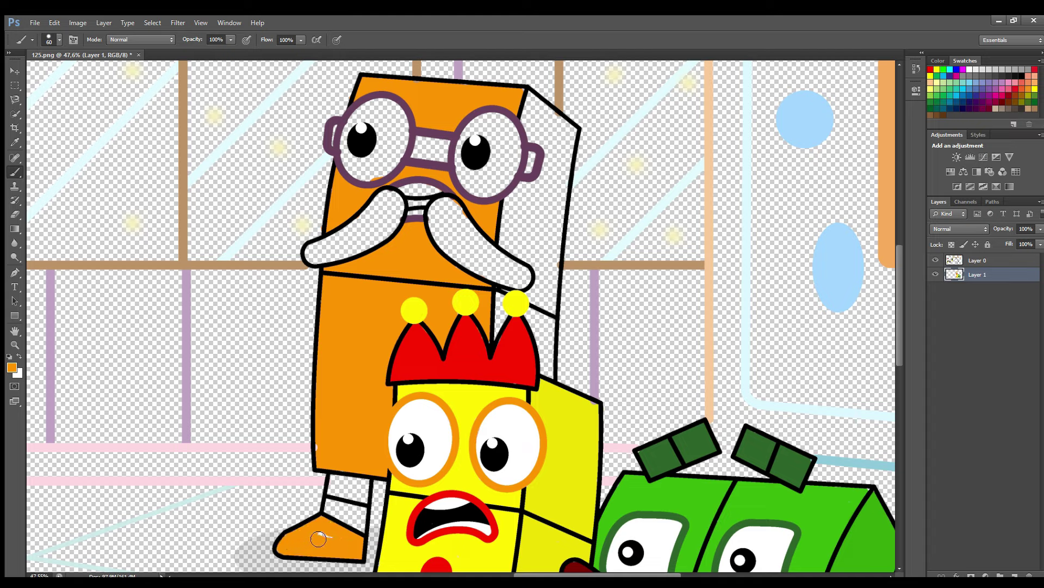
Step: Fill the side face of the orange character's body with a slightly darker orange
key("i")
key("b")
mouse_move(528, 91)
left_mouse_down()
mouse_move(544, 150)
mouse_move(510, 230)
mouse_move(533, 264)
mouse_move(548, 368)
mouse_move(567, 134)
mouse_move(543, 107)
mouse_move(559, 150)
mouse_move(546, 255)
mouse_move(538, 241)
left_mouse_up()
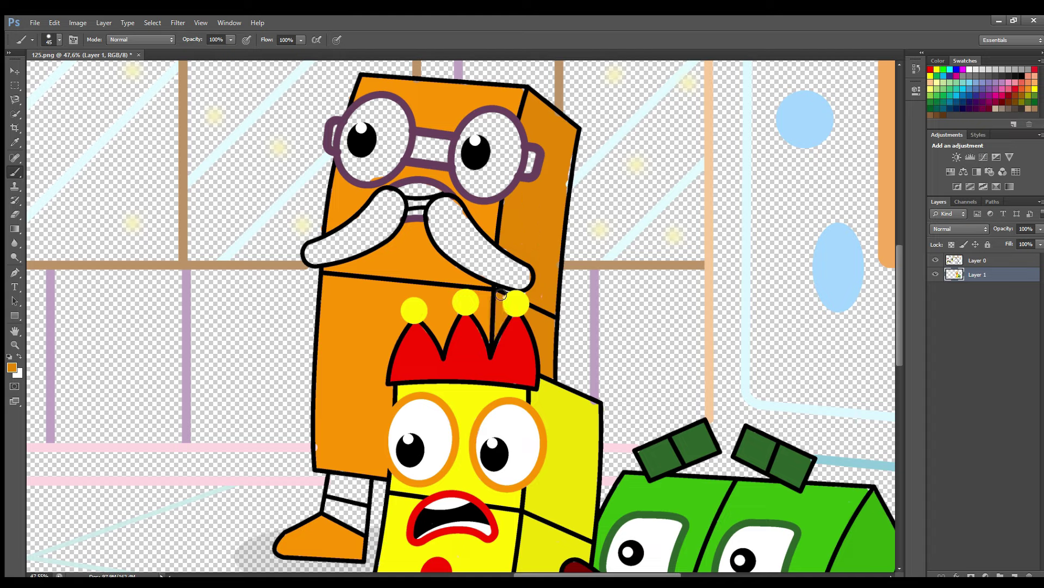
Step: Fill the orange character's glasses bridge and side pieces, upper leg section and both arms with purple sampled from the glasses frame
left_click(344, 113, "alt")
key("bracketleft")
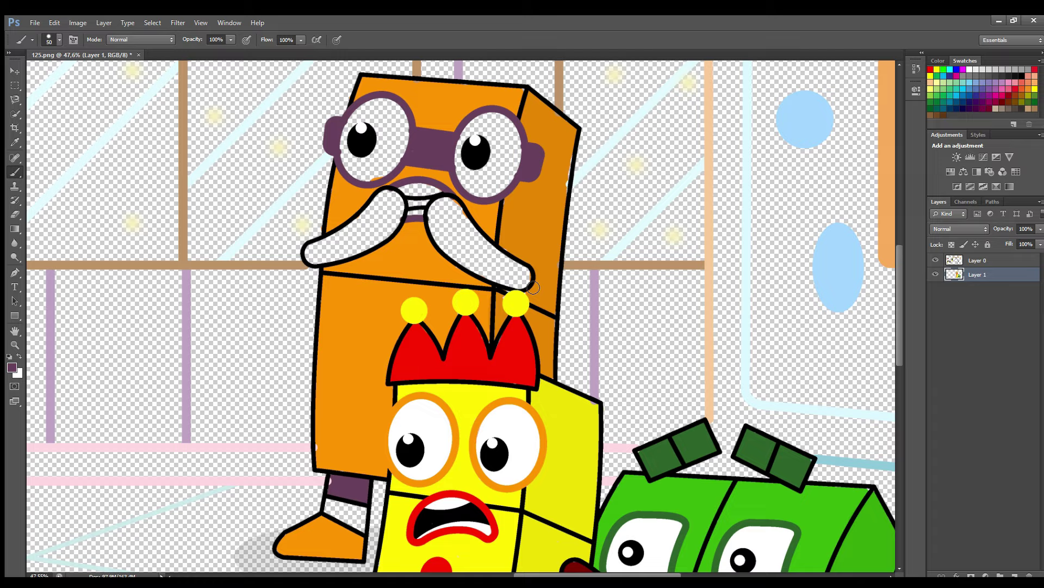
mouse_move(533, 287)
left_mouse_down()
mouse_move(472, 265)
mouse_move(444, 242)
mouse_move(432, 210)
mouse_move(527, 277)
mouse_move(456, 228)
left_mouse_up()
key("]")
mouse_move(314, 254)
left_mouse_down()
mouse_move(394, 201)
mouse_move(405, 221)
mouse_move(351, 254)
mouse_move(385, 215)
left_mouse_up()
Step: Fill the orange character's eyes, teeth and sock with white, and the gap between the teeth with black
left_click(369, 161, "alt")
mouse_move(354, 125)
left_mouse_down()
mouse_move(352, 164)
mouse_move(354, 127)
mouse_move(378, 112)
mouse_move(410, 136)
mouse_move(391, 172)
mouse_move(358, 162)
mouse_move(379, 168)
left_mouse_up()
mouse_move(468, 173)
left_mouse_down()
mouse_move(491, 127)
mouse_move(509, 125)
mouse_move(521, 172)
mouse_move(513, 134)
mouse_move(517, 174)
mouse_move(480, 194)
mouse_move(490, 141)
mouse_move(490, 185)
left_mouse_up()
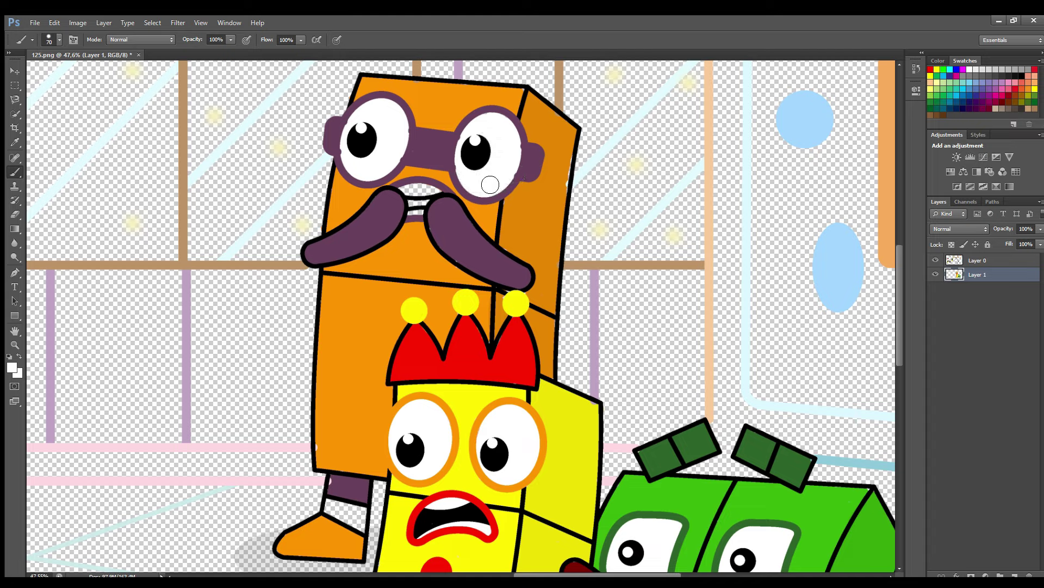
mouse_move(405, 189)
left_mouse_down()
mouse_move(435, 193)
mouse_move(414, 192)
left_mouse_up()
mouse_move(363, 510)
left_mouse_down()
mouse_move(332, 505)
mouse_move(354, 517)
left_mouse_up()
left_click(404, 393, "alt")
key("bracketleft")
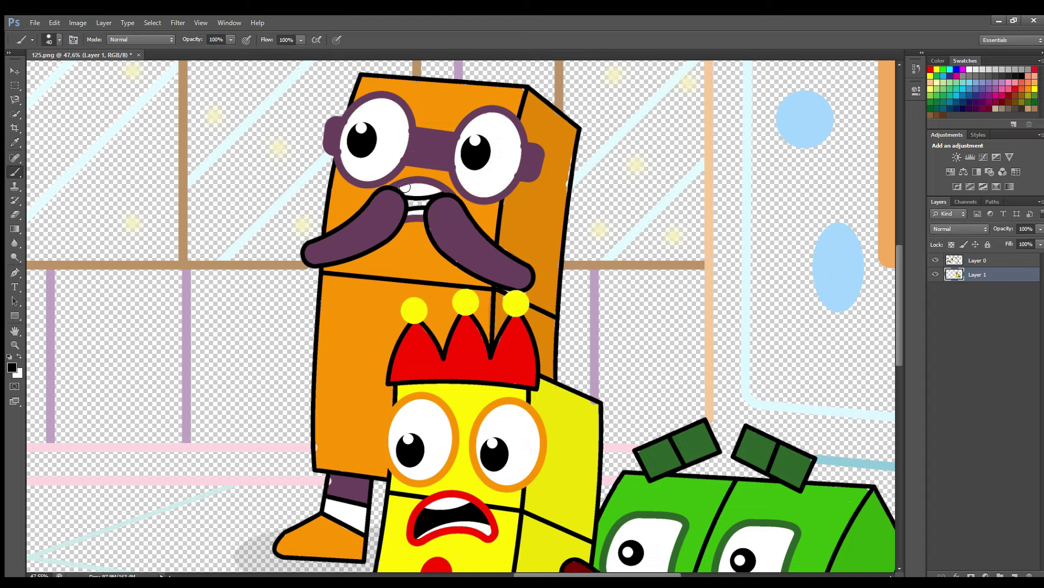
Step: Fill the front face of the crying block character beside the potted plant with bright red, working around its eye, arms and mouth
scroll(427, 201, "left", 10)
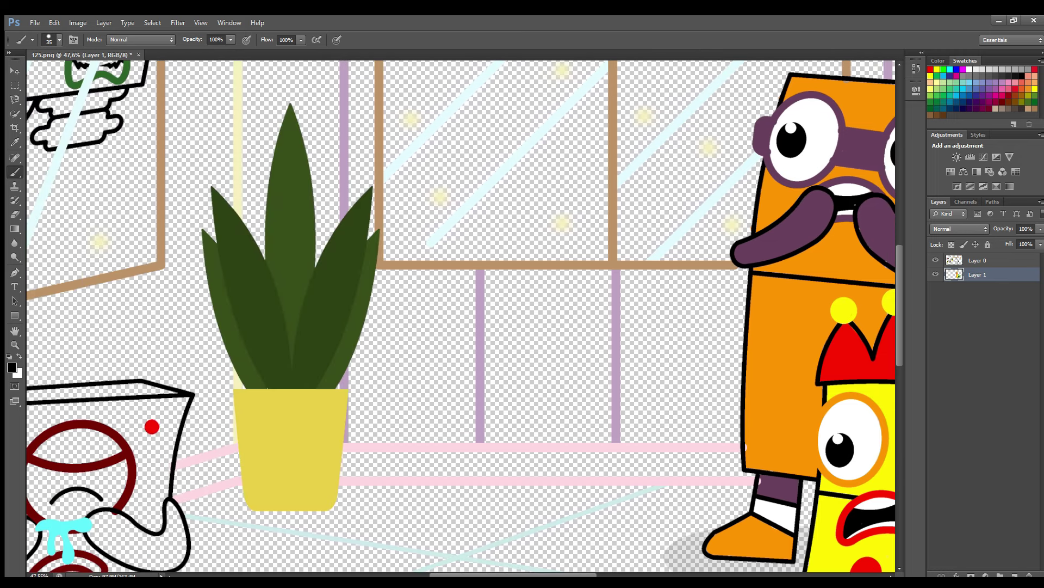
scroll(463, 316, "down", 5)
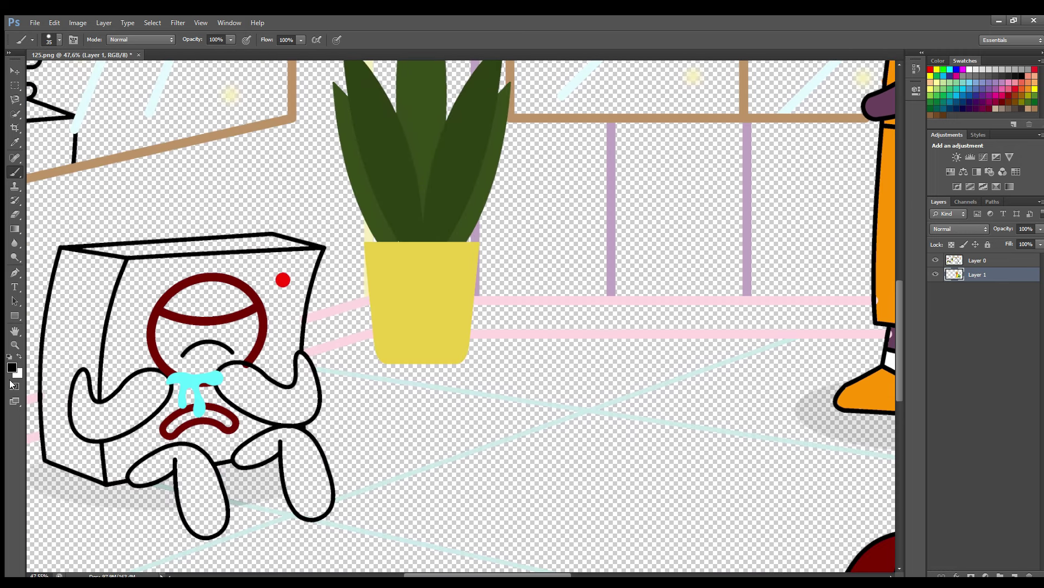
left_click(242, 287, "alt")
key("bracketright")
mouse_move(135, 263)
left_mouse_down()
mouse_move(106, 396)
mouse_move(154, 368)
mouse_move(147, 346)
mouse_move(170, 288)
mouse_move(242, 279)
mouse_move(277, 324)
mouse_move(267, 364)
mouse_move(288, 381)
mouse_move(319, 259)
mouse_move(153, 269)
mouse_move(172, 276)
mouse_move(132, 302)
mouse_move(120, 369)
mouse_move(141, 352)
mouse_move(157, 297)
mouse_move(134, 339)
left_mouse_up()
key("bracketright")
key("bracketright")
mouse_move(241, 280)
left_mouse_down()
mouse_move(304, 275)
mouse_move(290, 341)
mouse_move(276, 290)
left_mouse_up()
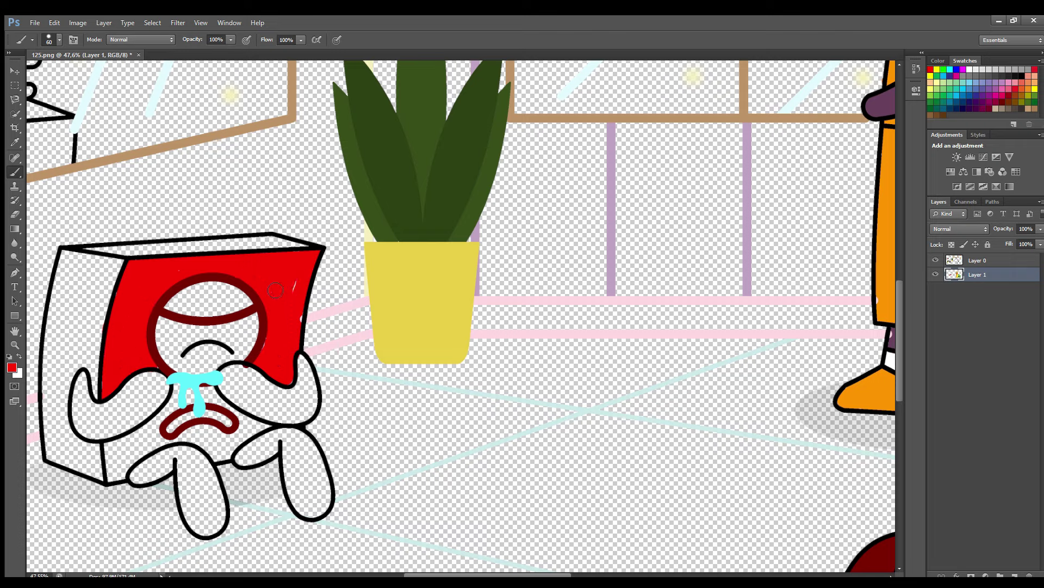
mouse_move(115, 452)
left_mouse_down()
mouse_move(121, 478)
mouse_move(166, 443)
mouse_move(198, 444)
mouse_move(217, 458)
mouse_move(267, 429)
mouse_move(235, 451)
mouse_move(250, 421)
mouse_move(183, 388)
mouse_move(114, 447)
mouse_move(121, 463)
mouse_move(204, 398)
mouse_move(186, 403)
mouse_move(251, 418)
mouse_move(243, 436)
mouse_move(203, 434)
mouse_move(223, 444)
left_mouse_up()
key("[")
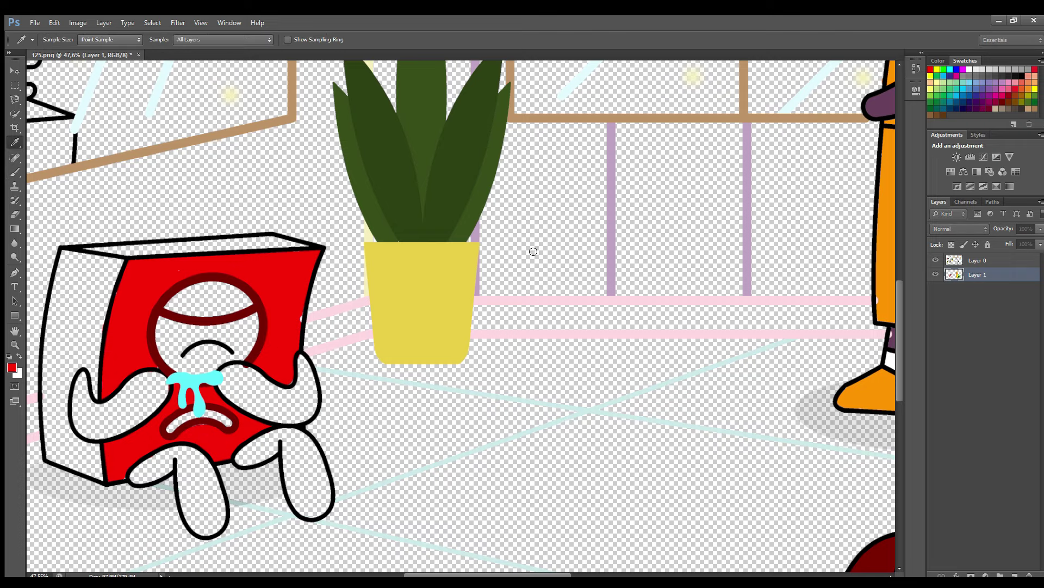
Step: Fill the top and side faces of the crying red character with a slightly darker red
mouse_move(307, 245)
left_mouse_down()
mouse_move(95, 250)
mouse_move(56, 293)
mouse_move(52, 426)
mouse_move(95, 470)
mouse_move(101, 460)
mouse_move(63, 406)
mouse_move(80, 365)
mouse_move(97, 394)
mouse_move(89, 266)
mouse_move(60, 381)
mouse_move(90, 272)
mouse_move(71, 452)
left_mouse_up()
key("]")
key("]")
Step: Sample the dark red of the crying character's eye outline and fill its upper eyelid with it
key("i")
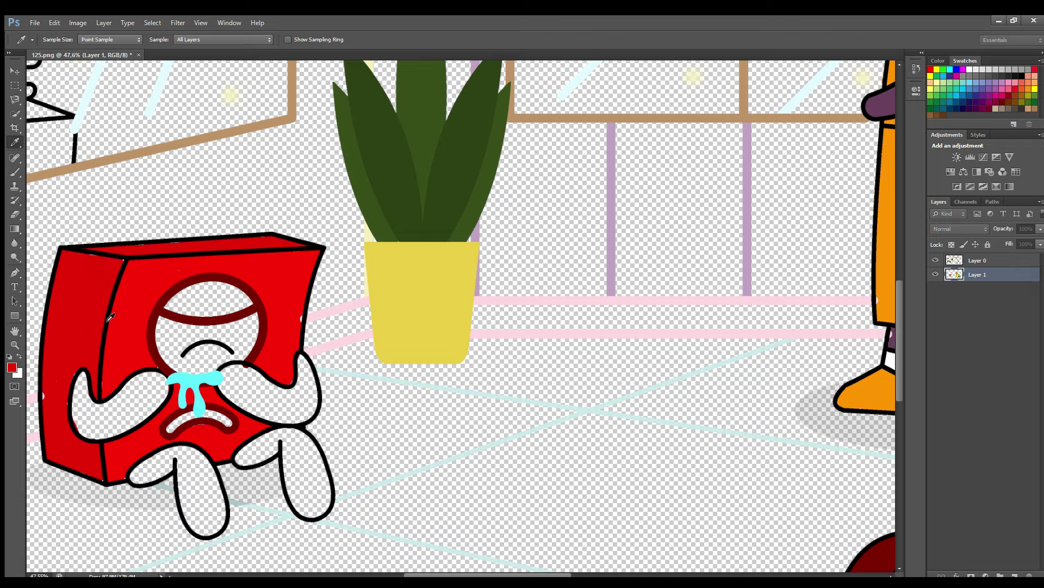
left_click(182, 283)
key("b")
mouse_move(169, 310)
left_mouse_down()
mouse_move(247, 294)
mouse_move(224, 301)
left_mouse_up()
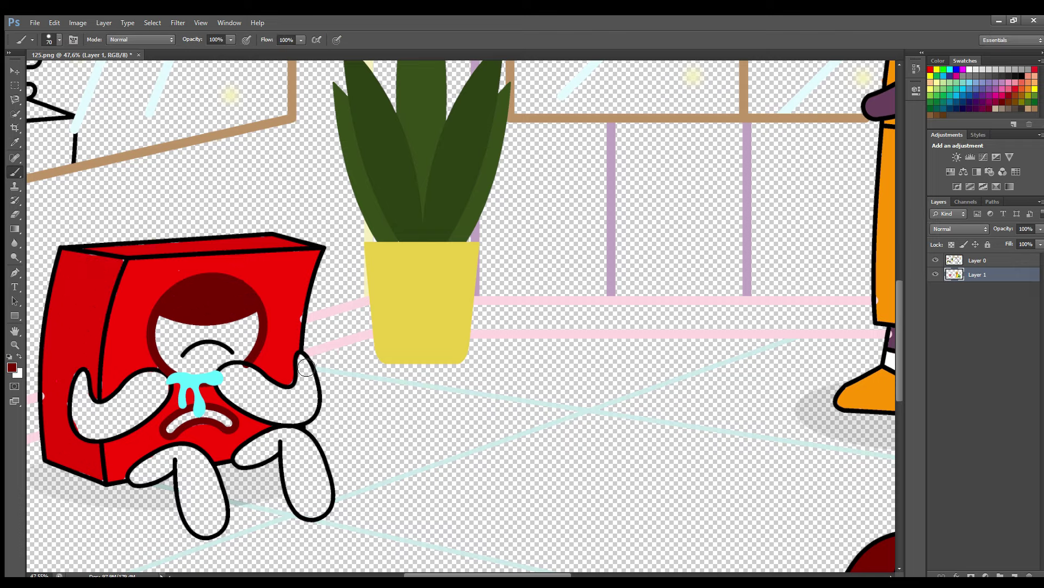
Step: Fill both arms and both legs of the crying red character with dark red on Layer 1
mouse_move(305, 367)
left_mouse_down()
mouse_move(315, 402)
mouse_move(294, 421)
mouse_move(232, 394)
mouse_move(239, 377)
mouse_move(305, 403)
mouse_move(245, 389)
left_mouse_up()
key("bracketleft")
key("bracketleft")
mouse_move(83, 371)
left_mouse_down()
mouse_move(77, 410)
mouse_move(92, 436)
mouse_move(113, 435)
mouse_move(168, 387)
mouse_move(151, 379)
mouse_move(116, 404)
mouse_move(93, 404)
mouse_move(87, 388)
mouse_move(96, 424)
mouse_move(145, 405)
mouse_move(111, 416)
left_mouse_up()
key("bracketright")
mouse_move(146, 488)
left_mouse_down()
mouse_move(184, 458)
mouse_move(209, 475)
mouse_move(205, 464)
mouse_move(222, 530)
mouse_move(195, 524)
mouse_move(171, 464)
mouse_move(143, 482)
mouse_move(185, 467)
mouse_move(209, 519)
mouse_move(197, 479)
mouse_move(274, 443)
mouse_move(311, 448)
mouse_move(327, 496)
mouse_move(317, 513)
mouse_move(298, 496)
mouse_move(287, 453)
mouse_move(316, 504)
mouse_move(260, 456)
left_mouse_up()
key("e")
key("b")
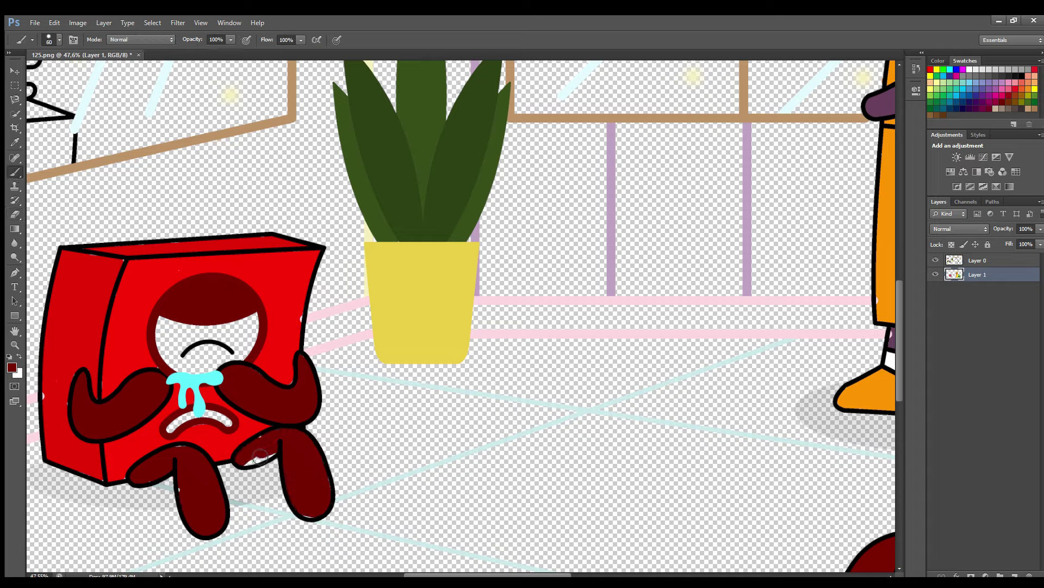
left_click(956, 262)
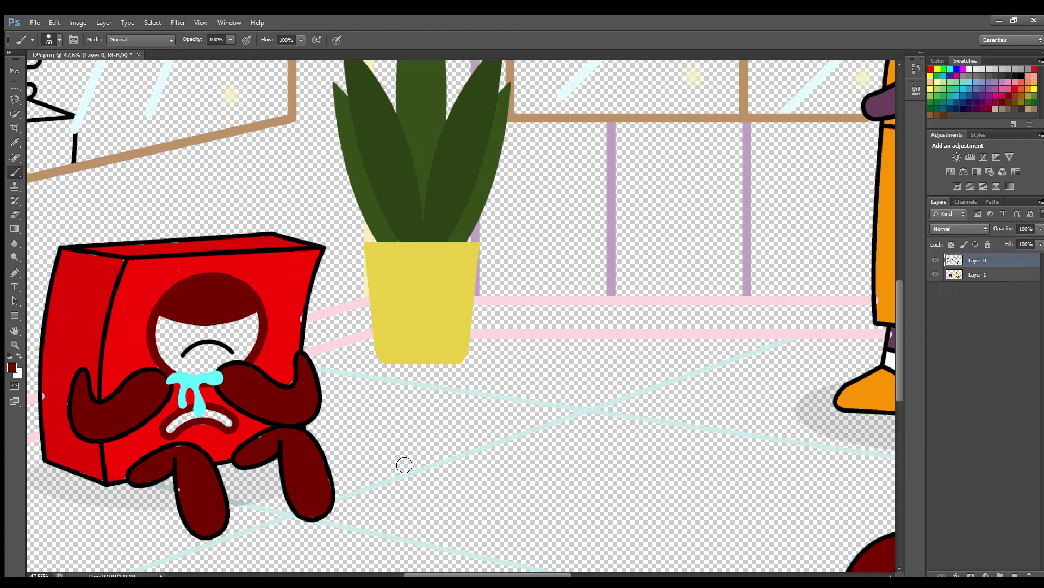
key("alt+bracketleft")
Step: Fill the lower part of the crying red character's eye with white
scroll(727, 471, "left", 3)
key("i")
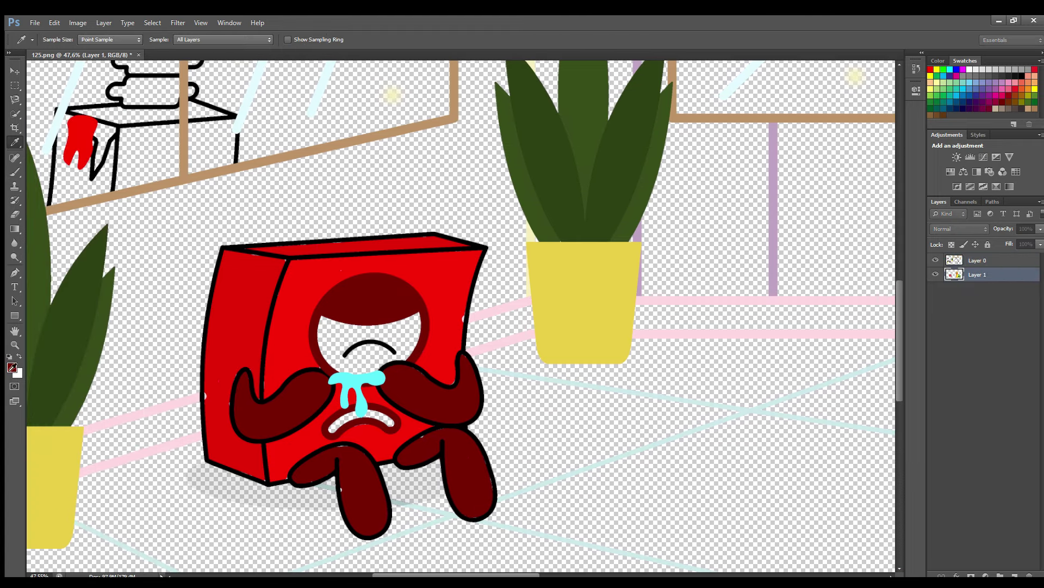
key("b")
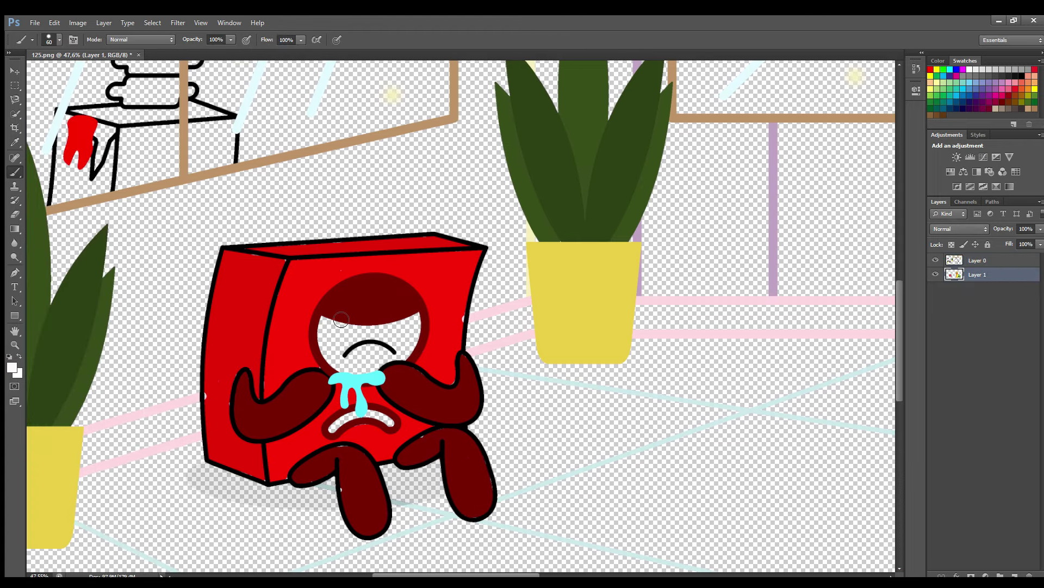
left_click(340, 320, "alt")
mouse_move(327, 321)
left_mouse_down()
mouse_move(334, 365)
mouse_move(354, 370)
mouse_move(416, 345)
mouse_move(394, 326)
mouse_move(332, 354)
mouse_move(375, 351)
left_mouse_up()
Step: Fill the inside of the crying red character's frowning mouth with black, sampled from the outline
key("i")
left_click(321, 371)
key("b")
left_click_drag(334, 429, 389, 427)
Step: Sample white from the crying character's eye and fill the spine segments of the severed character behind the window
key("i")
left_click(352, 343)
key("b")
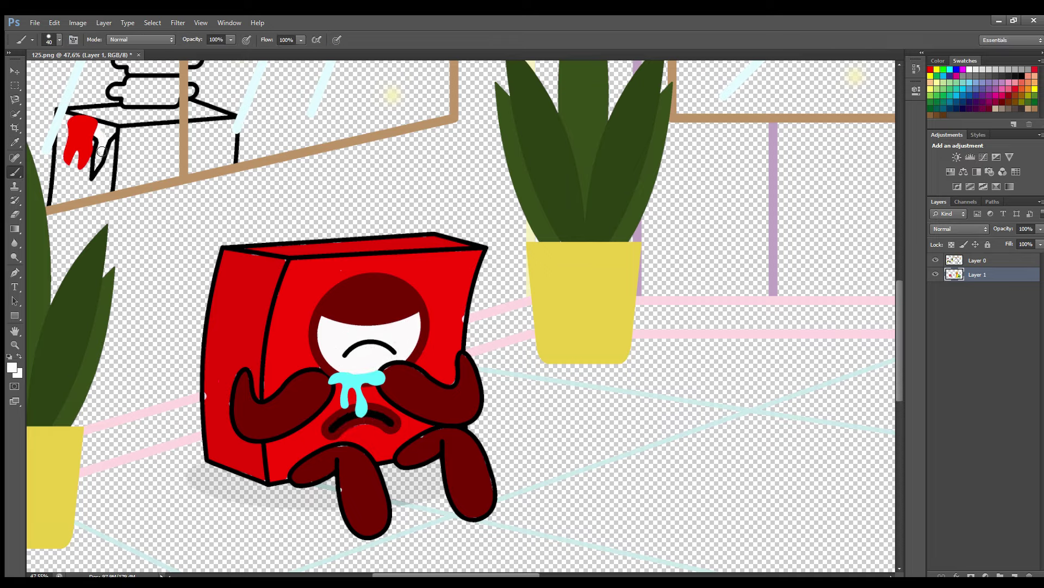
scroll(894, 321, "up", 4)
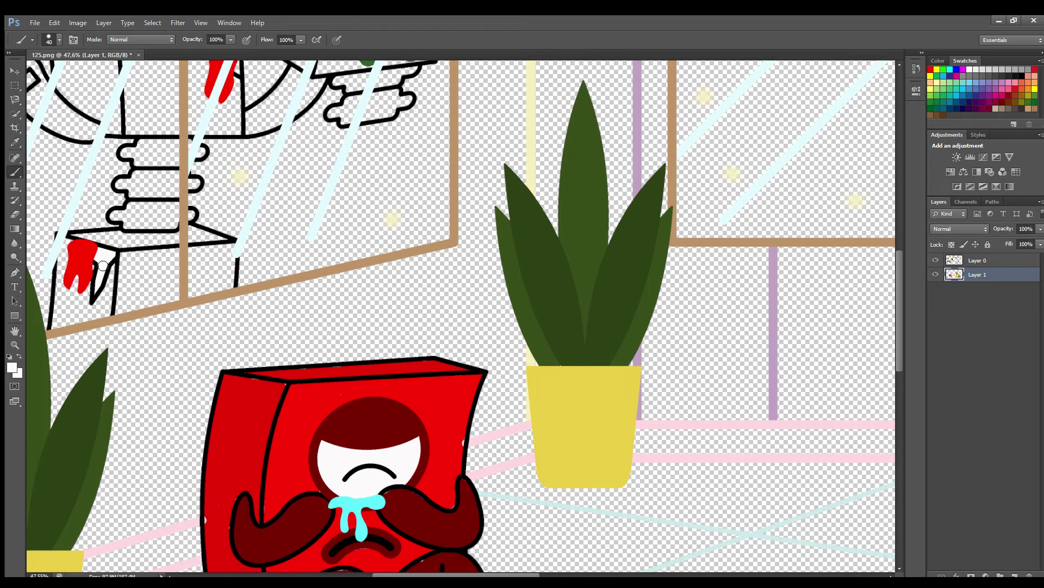
left_click_drag(116, 219, 180, 220)
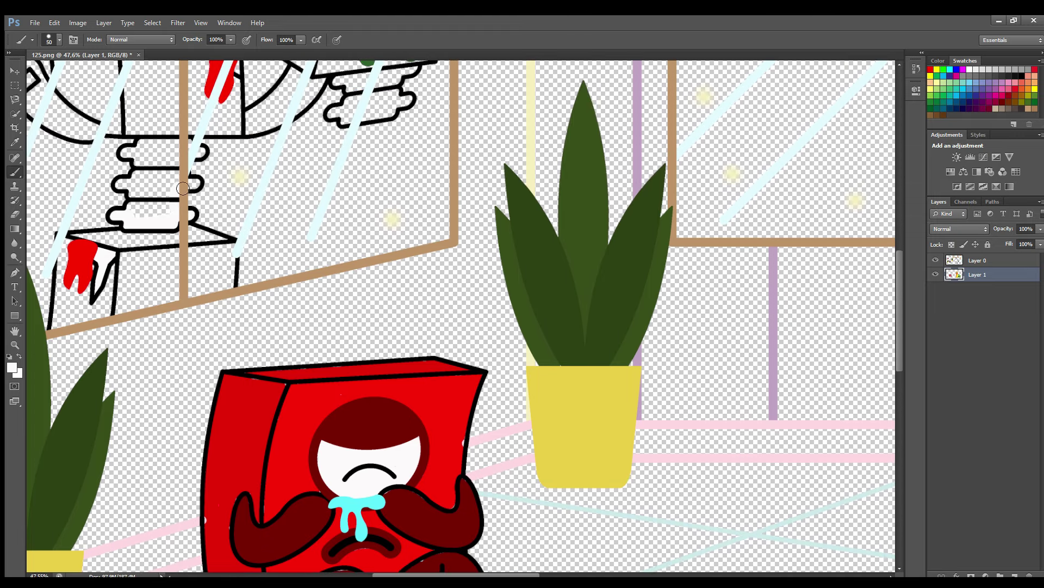
mouse_move(172, 146)
left_mouse_down()
mouse_move(128, 154)
mouse_move(142, 168)
mouse_move(124, 187)
mouse_move(142, 217)
mouse_move(166, 155)
mouse_move(169, 214)
mouse_move(155, 164)
mouse_move(156, 188)
left_mouse_up()
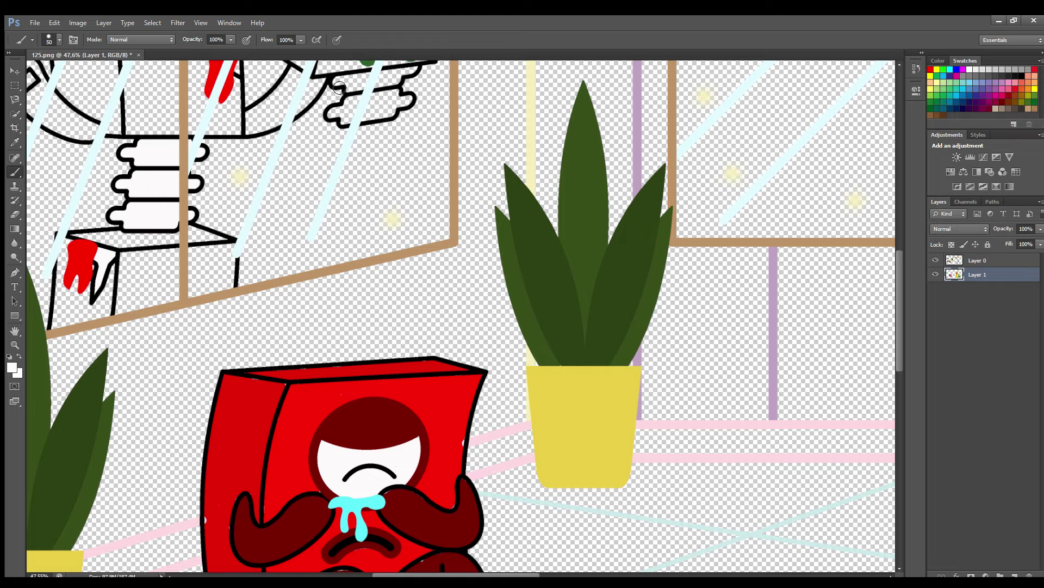
mouse_move(339, 87)
left_mouse_down()
mouse_move(414, 72)
mouse_move(397, 94)
mouse_move(408, 102)
mouse_move(348, 122)
mouse_move(336, 114)
mouse_move(370, 89)
mouse_move(356, 112)
left_mouse_up()
Step: Fill the exposed bones on the severed character's head and torso, plus its eyes and teeth, with white
scroll(770, 288, "up", 4)
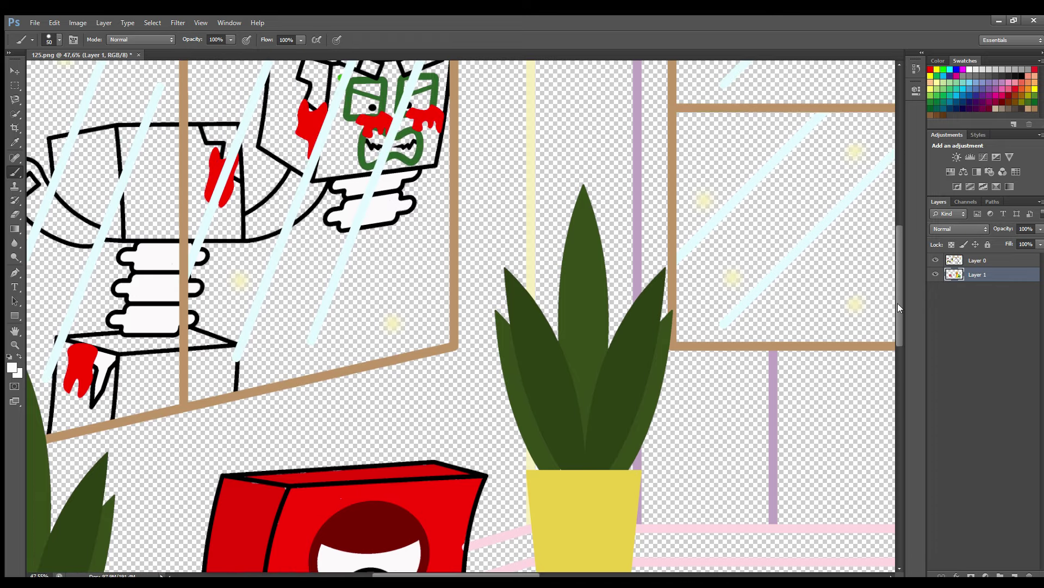
mouse_move(309, 80)
left_mouse_down()
mouse_move(316, 104)
mouse_move(322, 81)
mouse_move(332, 121)
left_mouse_up()
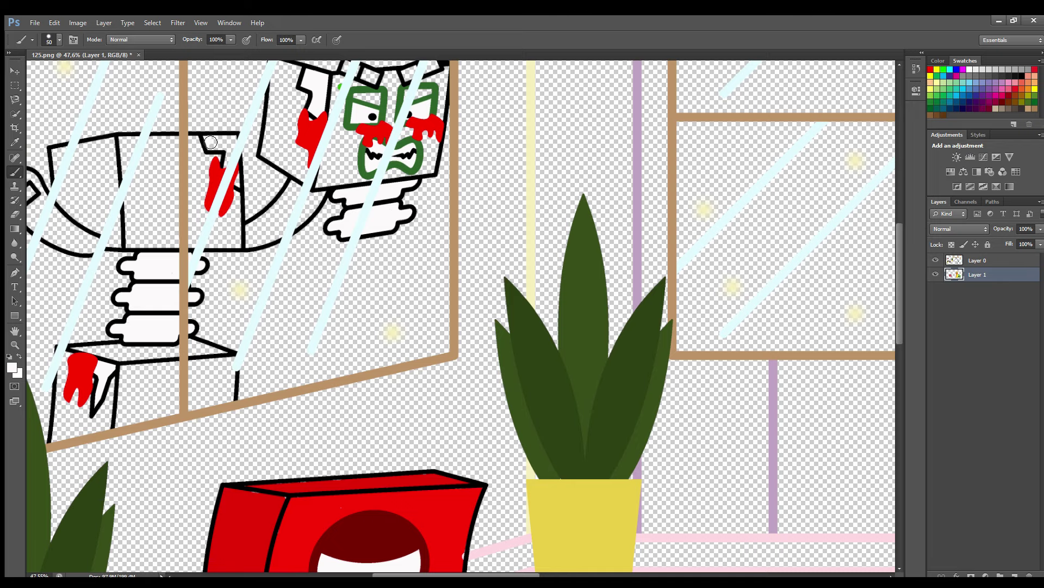
mouse_move(211, 142)
left_mouse_down()
mouse_move(235, 155)
mouse_move(240, 184)
left_mouse_up()
scroll(342, 157, "up", 1)
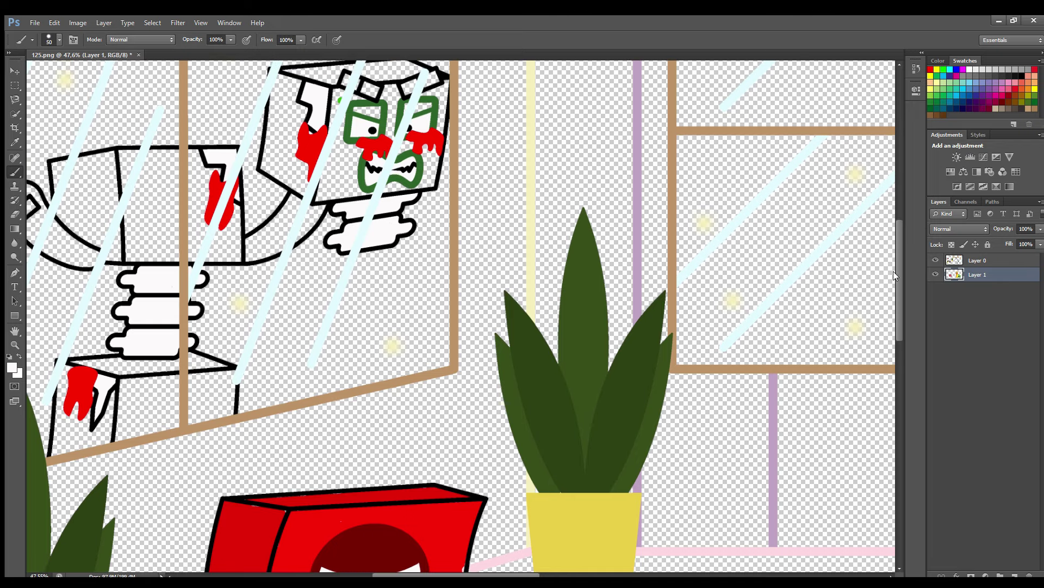
Step: Sample the bright green mark beside the severed character's head and fill the front faces of its head, torso and lower block
key("i")
left_click(341, 100)
key("b")
mouse_move(340, 100)
left_mouse_down()
mouse_move(323, 199)
mouse_move(371, 193)
mouse_move(332, 201)
mouse_move(342, 130)
mouse_move(357, 162)
mouse_move(340, 187)
mouse_move(348, 159)
left_mouse_up()
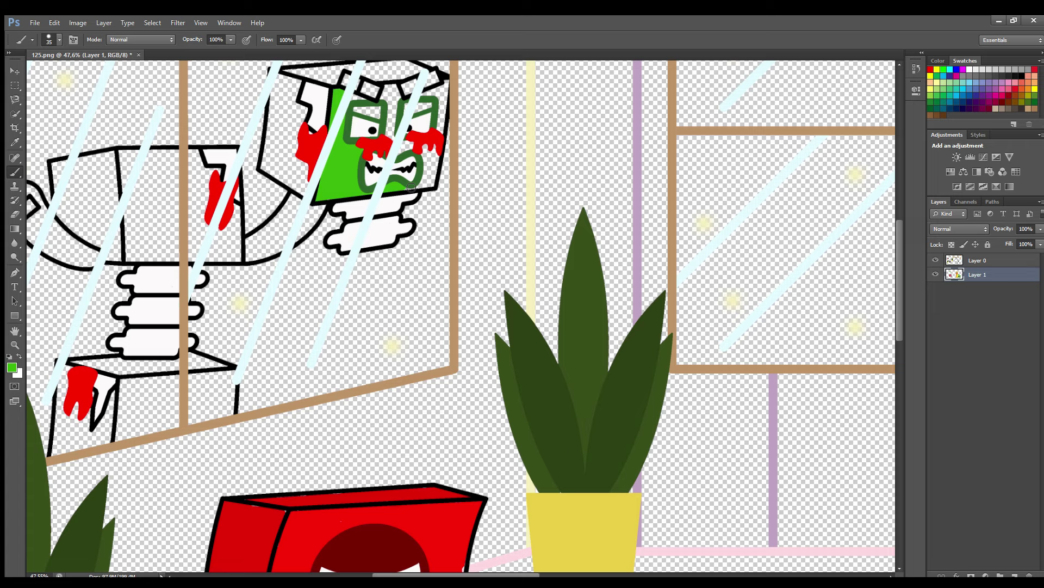
mouse_move(430, 184)
left_mouse_down()
mouse_move(430, 158)
mouse_move(425, 171)
mouse_move(425, 147)
mouse_move(401, 149)
mouse_move(395, 106)
left_mouse_up()
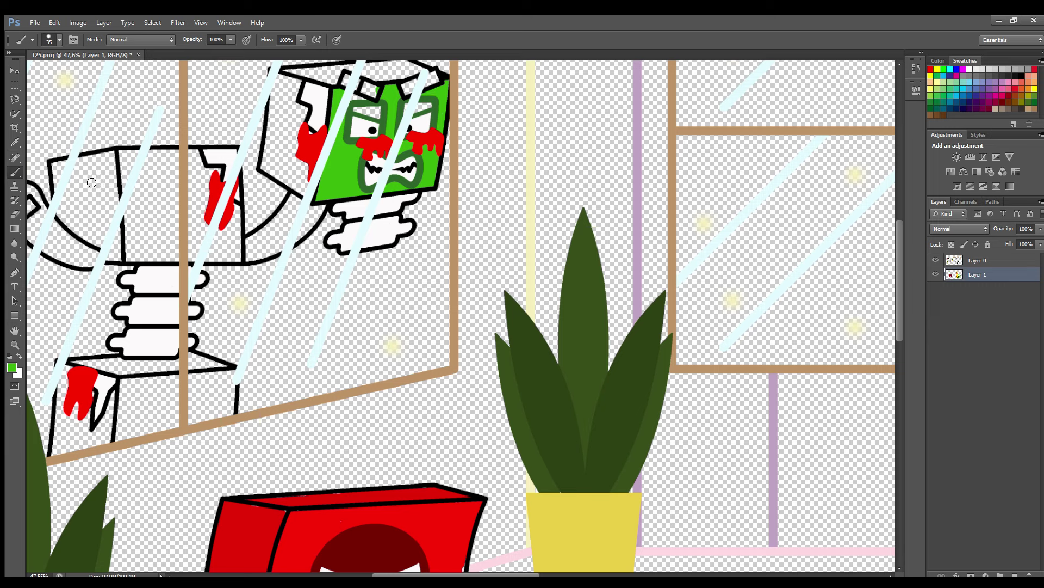
mouse_move(124, 152)
left_mouse_down()
mouse_move(132, 259)
mouse_move(240, 258)
mouse_move(242, 216)
mouse_move(241, 259)
mouse_move(237, 208)
mouse_move(233, 251)
mouse_move(219, 247)
mouse_move(205, 204)
mouse_move(220, 173)
mouse_move(197, 155)
mouse_move(139, 161)
mouse_move(167, 158)
mouse_move(140, 172)
mouse_move(143, 243)
mouse_move(209, 245)
mouse_move(144, 209)
mouse_move(204, 185)
mouse_move(145, 169)
left_mouse_up()
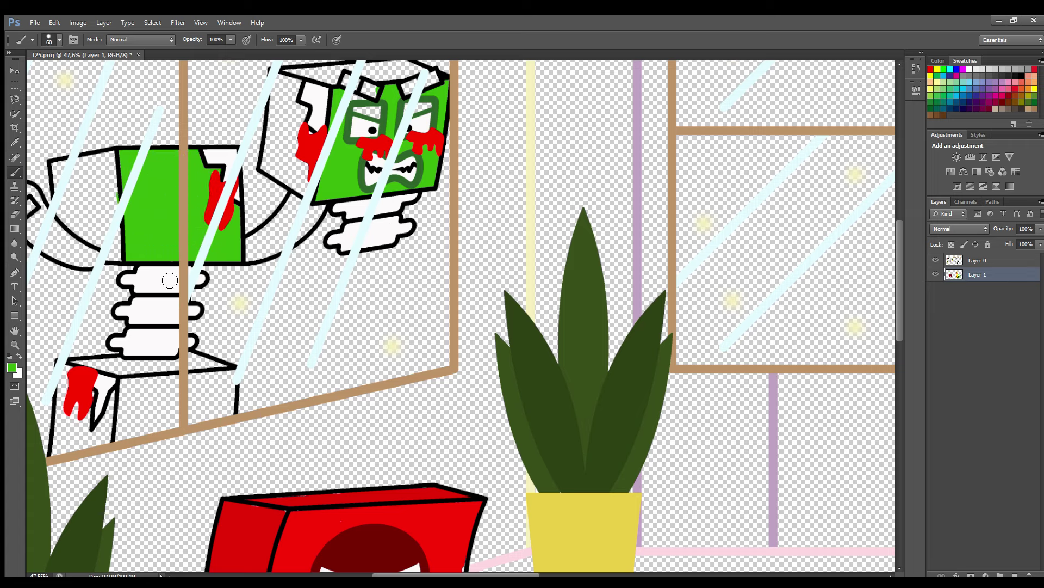
mouse_move(124, 383)
left_mouse_down()
mouse_move(125, 442)
mouse_move(209, 422)
mouse_move(233, 402)
mouse_move(234, 380)
mouse_move(133, 390)
mouse_move(158, 423)
mouse_move(225, 393)
mouse_move(146, 400)
mouse_move(181, 409)
left_mouse_up()
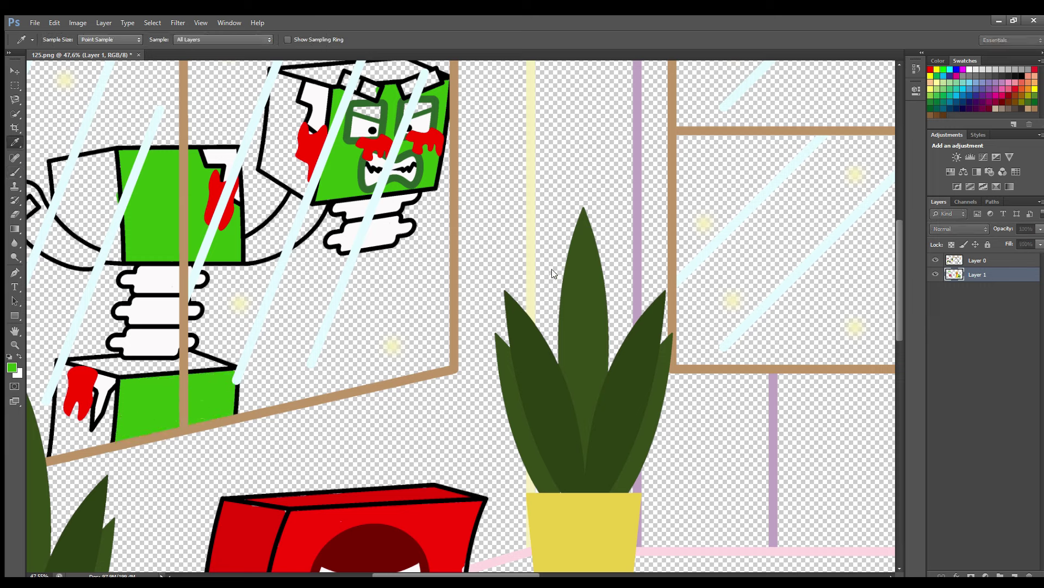
Step: Fill the side faces of the severed character's head, torso and lower block, and the top of its head, with darker green
mouse_move(281, 79)
left_mouse_down()
mouse_move(271, 167)
mouse_move(307, 190)
mouse_move(304, 172)
mouse_move(288, 164)
mouse_move(290, 87)
mouse_move(310, 137)
mouse_move(294, 122)
mouse_move(289, 149)
left_mouse_up()
mouse_move(291, 68)
left_mouse_down()
mouse_move(347, 69)
mouse_move(333, 82)
mouse_move(362, 69)
mouse_move(417, 81)
mouse_move(370, 82)
left_mouse_up()
scroll(362, 70, "up", 1)
mouse_move(53, 172)
left_mouse_down()
mouse_move(68, 226)
mouse_move(110, 262)
mouse_move(117, 223)
mouse_move(101, 164)
mouse_move(78, 174)
mouse_move(77, 234)
mouse_move(81, 204)
left_mouse_up()
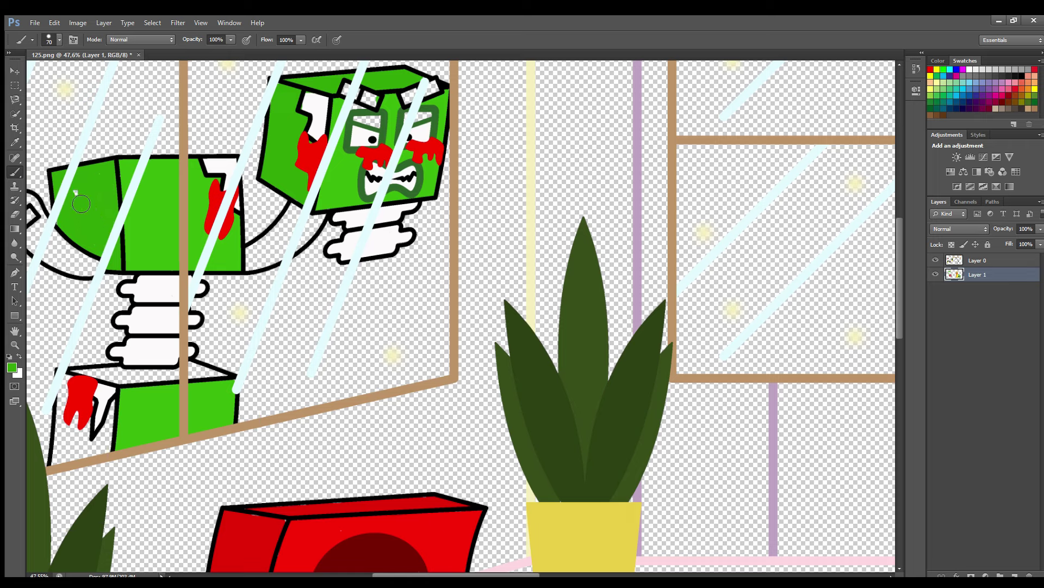
key("bracketleft")
key("bracketleft")
mouse_move(71, 388)
left_mouse_down()
mouse_move(65, 448)
mouse_move(110, 453)
mouse_move(110, 423)
mouse_move(76, 413)
left_mouse_up()
Step: Sample red from the blood stain and fill the top face of the severed character's lower block
key("bracketleft")
left_click(77, 392, "alt")
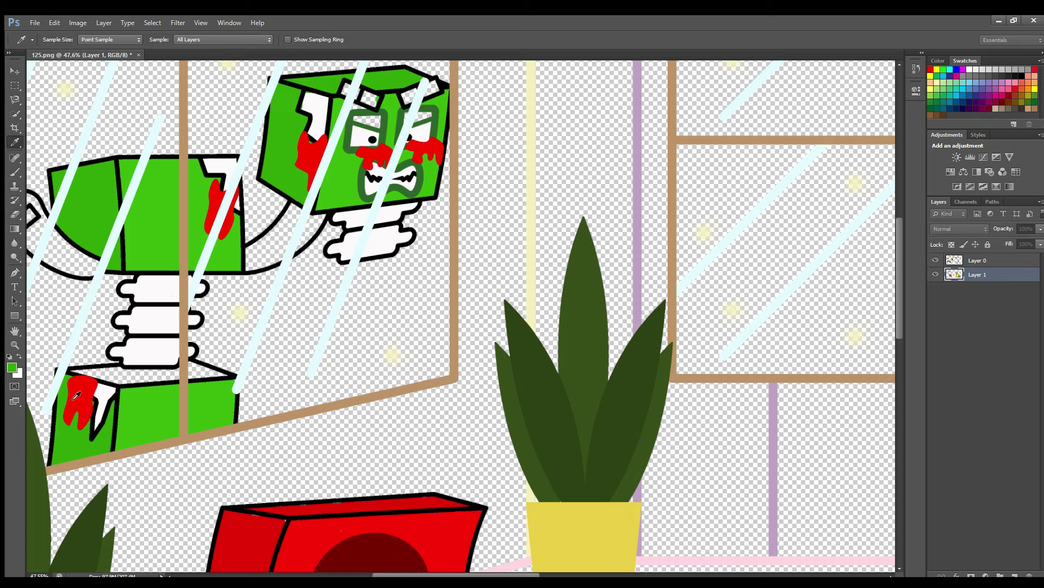
left_click_drag(81, 374, 223, 377)
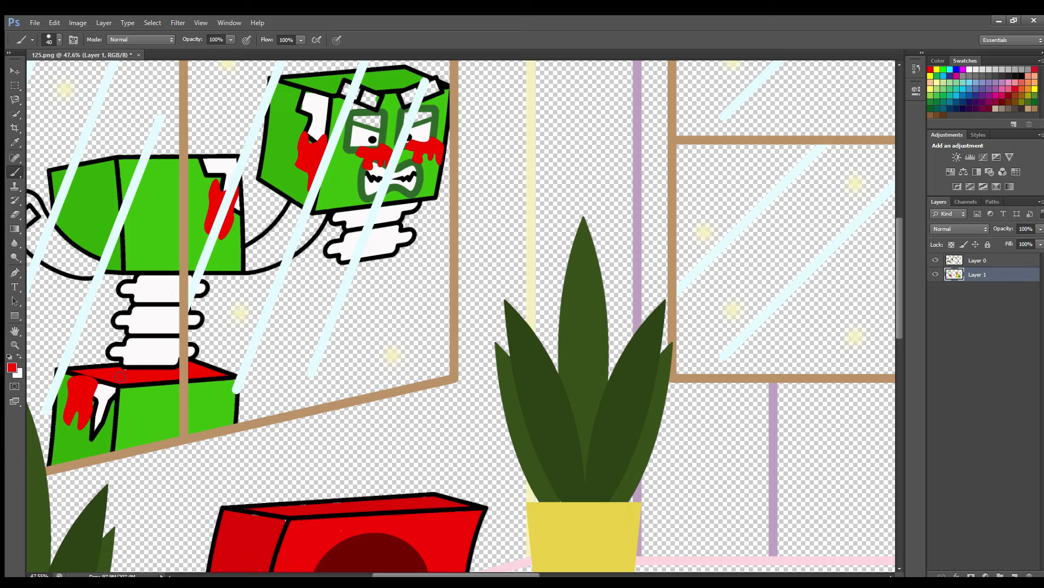
Step: Fill the severed character's eyelids, eyebrows and both arms with dark green sampled from its mouth outline and eye area
left_click(364, 184, "alt")
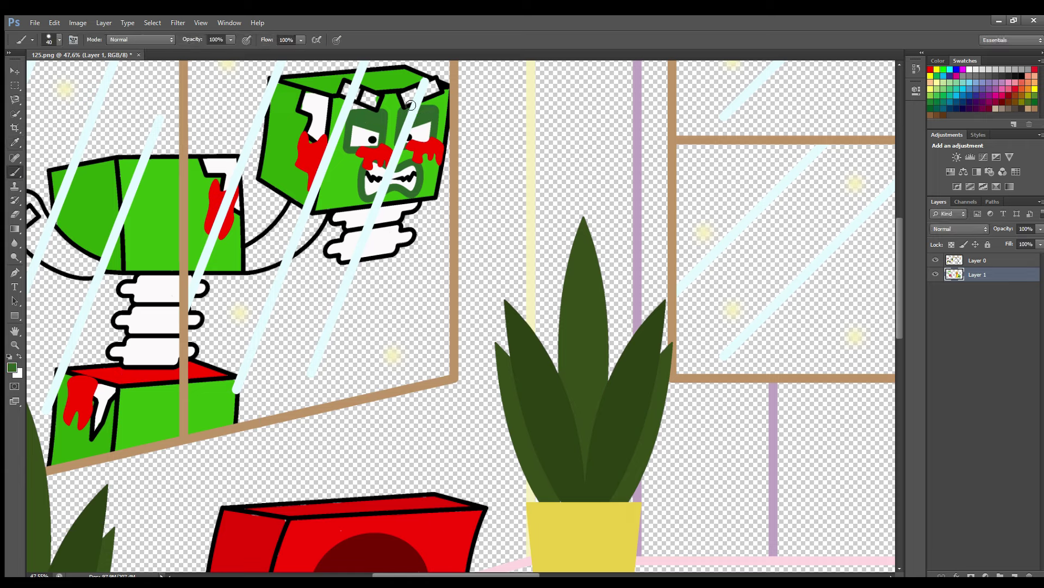
left_click_drag(411, 105, 435, 85)
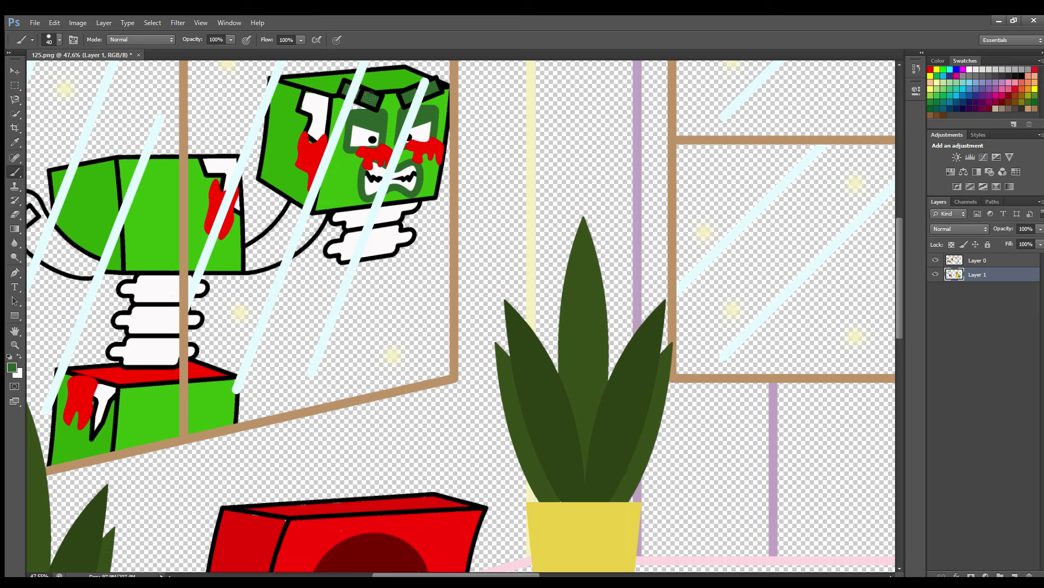
left_click(366, 79, "alt")
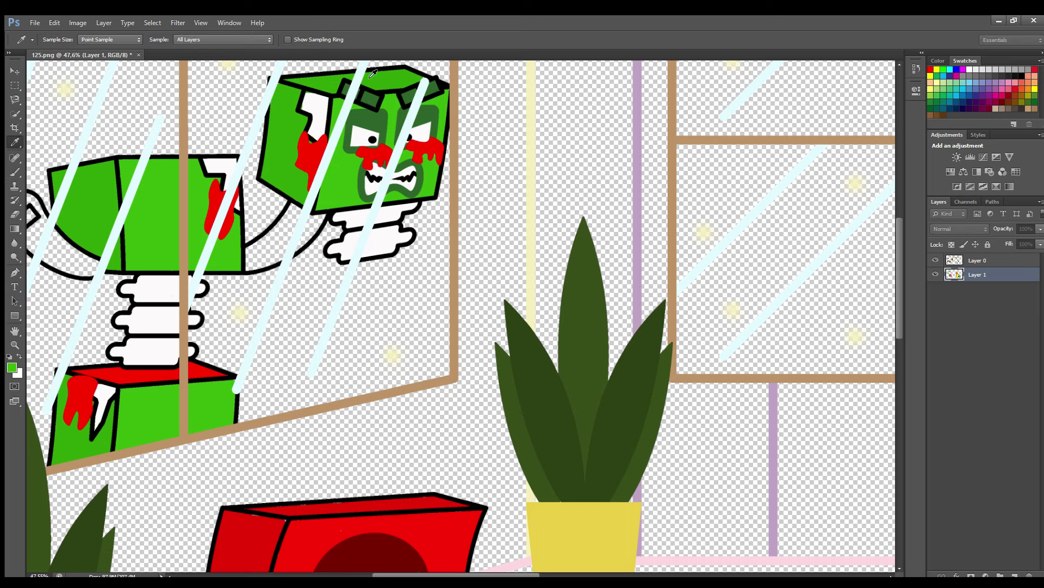
left_click(366, 109, "alt")
mouse_move(294, 205)
left_mouse_down()
mouse_move(250, 250)
mouse_move(291, 253)
mouse_move(323, 219)
mouse_move(283, 247)
left_mouse_up()
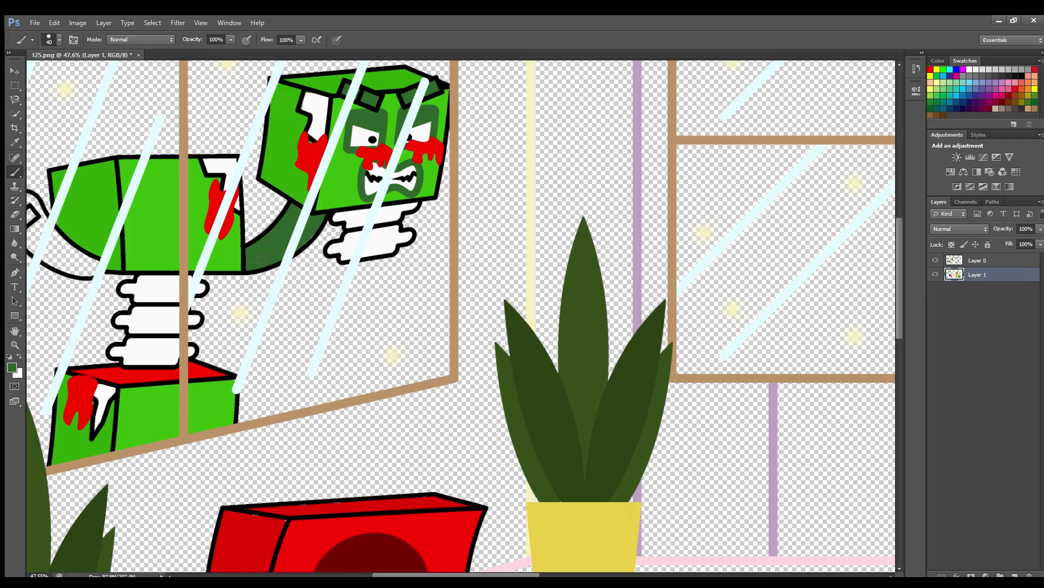
scroll(64, 210, "left", 2)
mouse_move(58, 206)
left_mouse_down()
mouse_move(83, 205)
mouse_move(136, 261)
mouse_move(115, 270)
mouse_move(83, 250)
mouse_move(136, 268)
left_mouse_up()
Step: Fill the handle of the bloody knife with dark grey and its blade with light grey
scroll(145, 262, "left", 3)
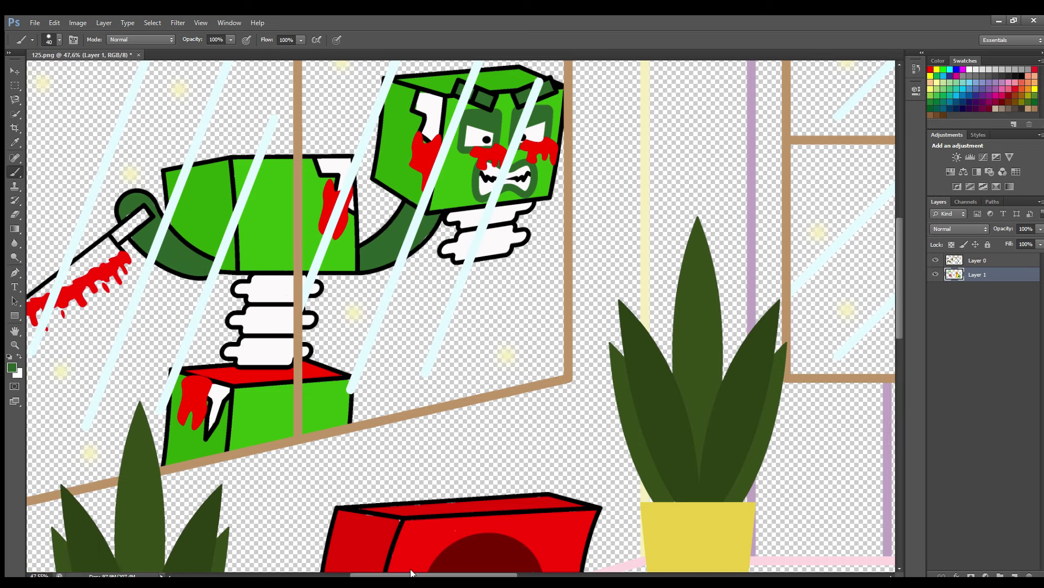
left_click(135, 235, "alt")
left_click_drag(135, 235, 161, 218)
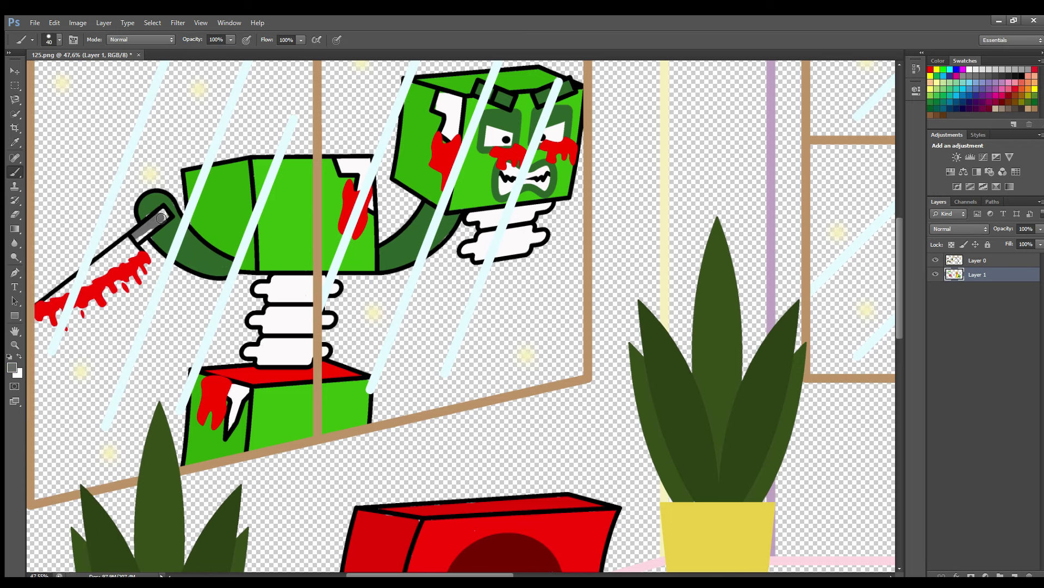
key("alt")
left_click_drag(107, 260, 129, 256)
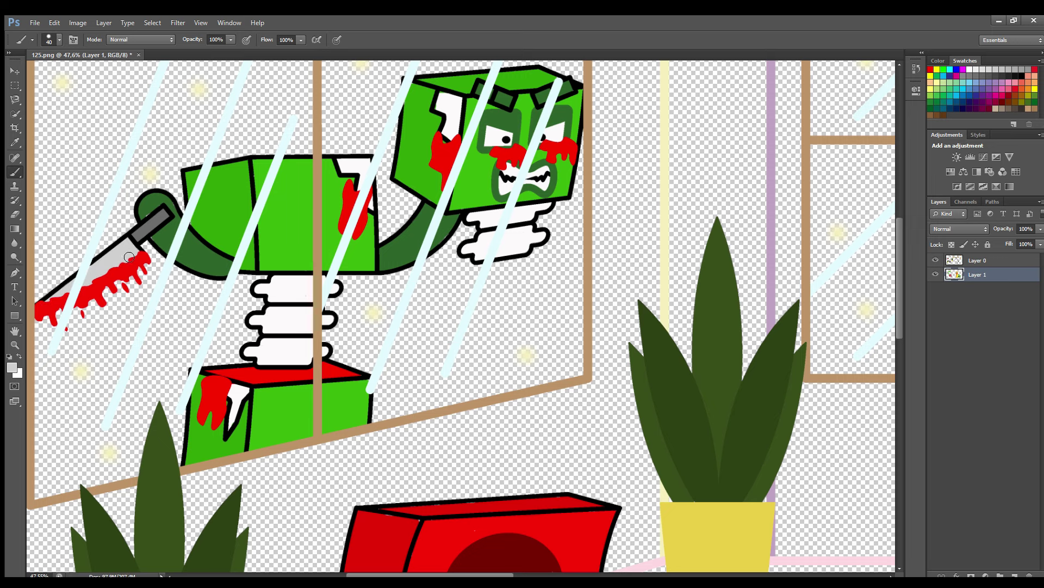
scroll(879, 433, "right", 10)
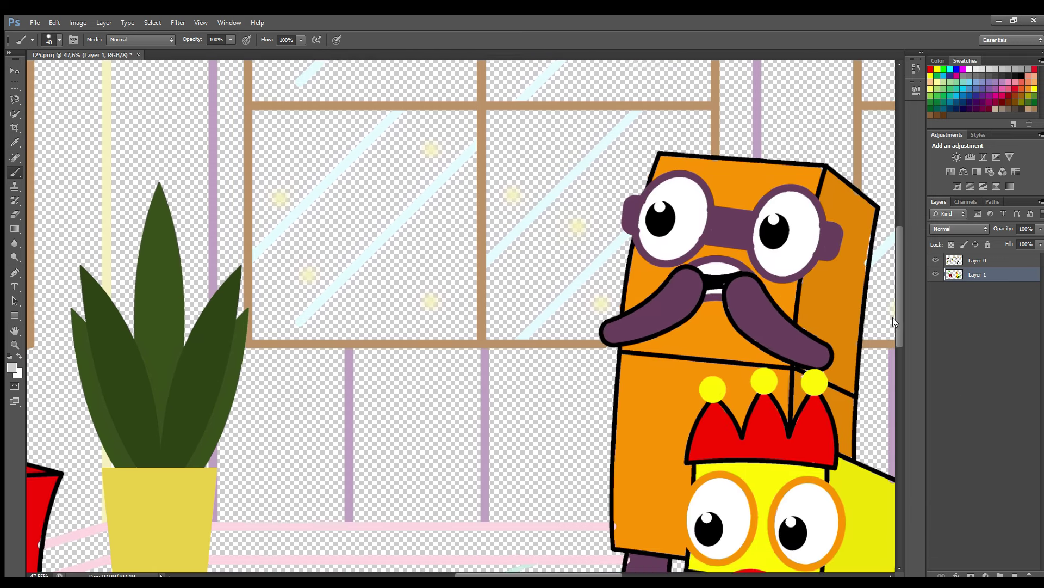
Step: Sample the pale pink skirting line and paint the whole skirting board on a new layer placed beneath Layer 1
left_click_drag(893, 317, 909, 395)
scroll(707, 316, "down", 8)
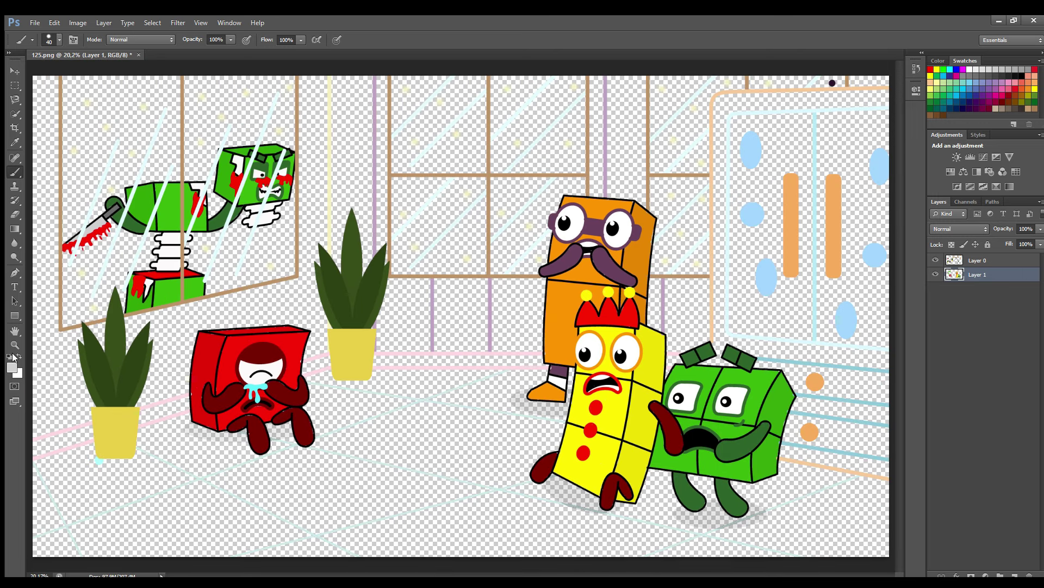
left_click(72, 427, "alt")
left_click(1014, 574, "ctrl")
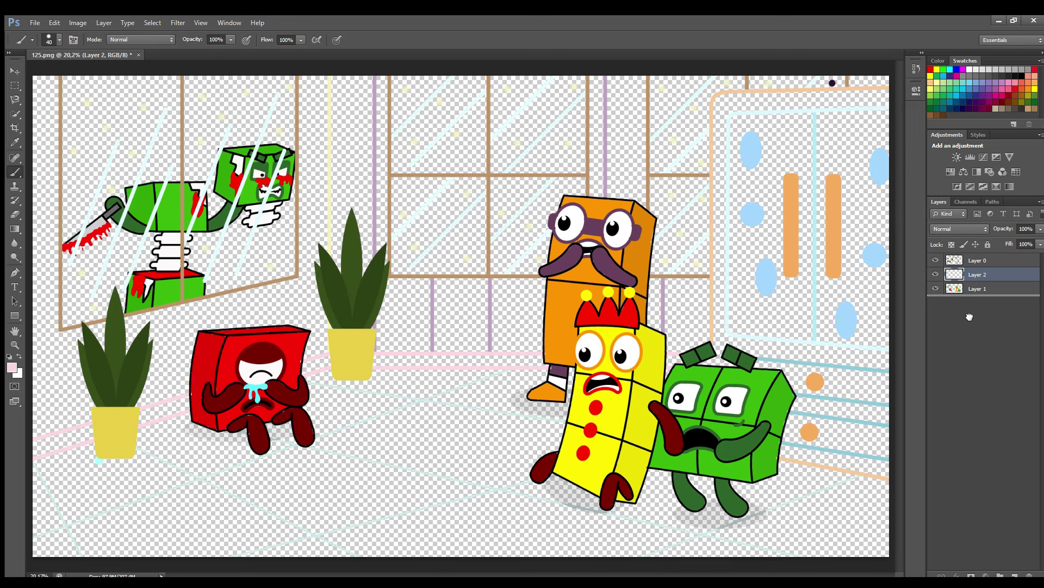
mouse_move(54, 441)
left_mouse_down()
mouse_move(73, 435)
mouse_move(66, 443)
left_mouse_up()
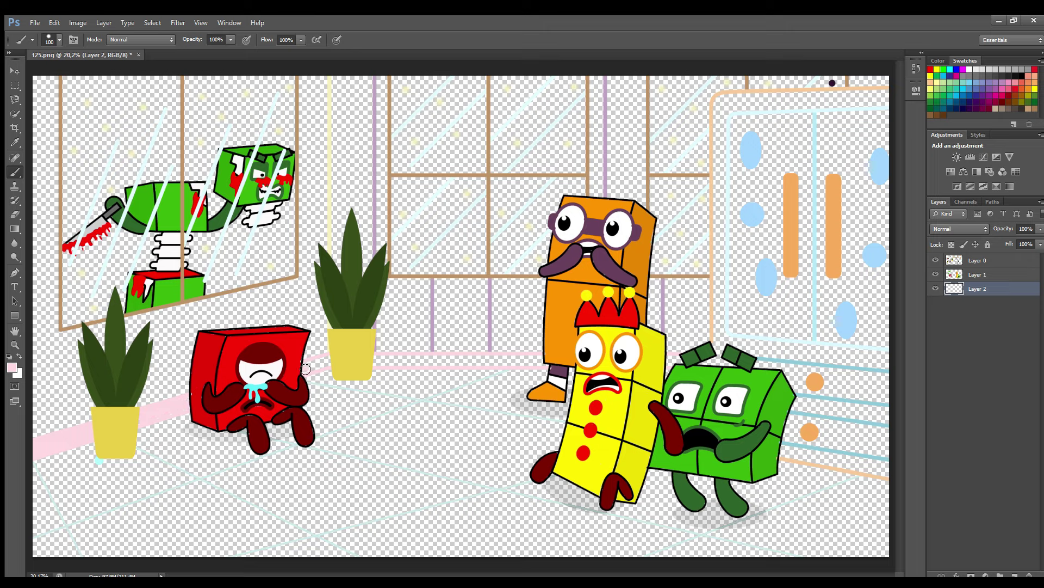
left_click_drag(391, 363, 659, 355)
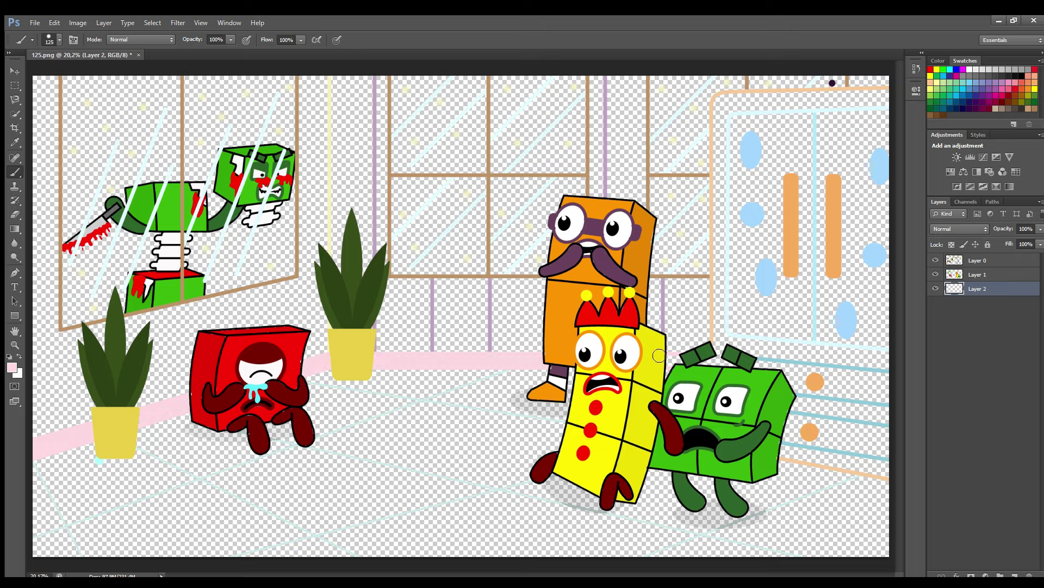
Step: Sample the pale blue door outline and paint both wardrobe doors with it
key("i")
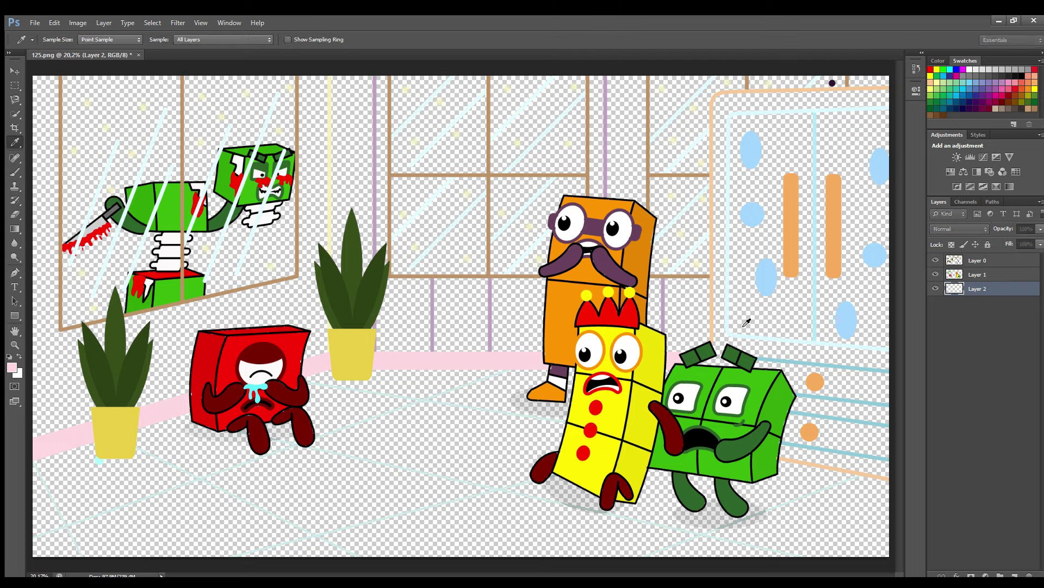
left_click(729, 228)
key("b")
mouse_move(750, 135)
left_mouse_down()
mouse_move(751, 333)
mouse_move(884, 343)
mouse_move(886, 142)
mouse_move(862, 128)
mouse_move(809, 133)
mouse_move(821, 133)
mouse_move(877, 324)
mouse_move(833, 150)
mouse_move(767, 299)
mouse_move(782, 238)
left_mouse_up()
Step: Sample the blue drawer outline and paint both wardrobe drawers with it
left_click(811, 364, "alt")
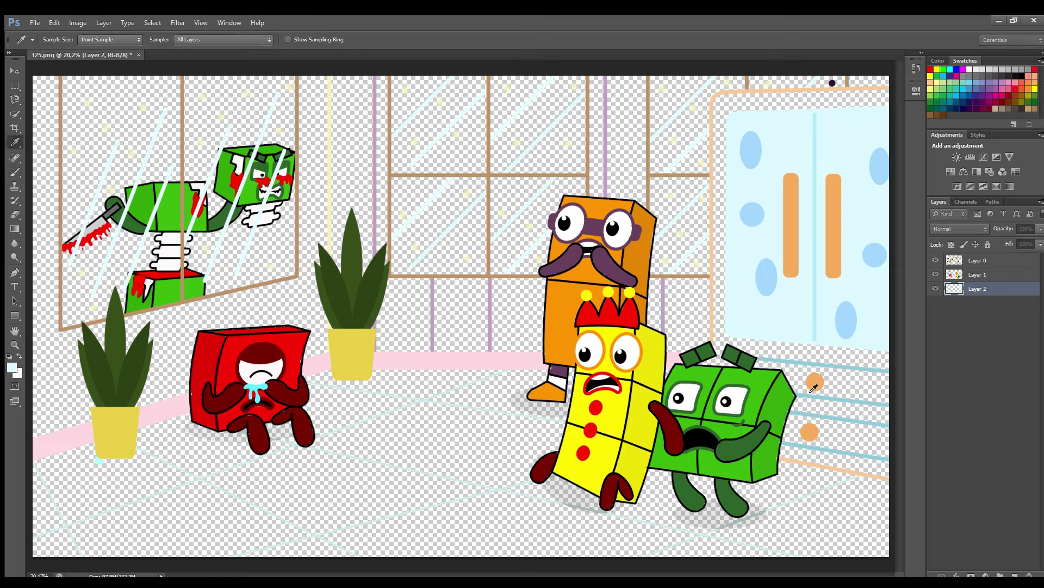
mouse_move(779, 384)
left_mouse_down()
mouse_move(881, 391)
mouse_move(811, 388)
mouse_move(875, 400)
left_mouse_up()
left_click_drag(887, 452, 795, 436)
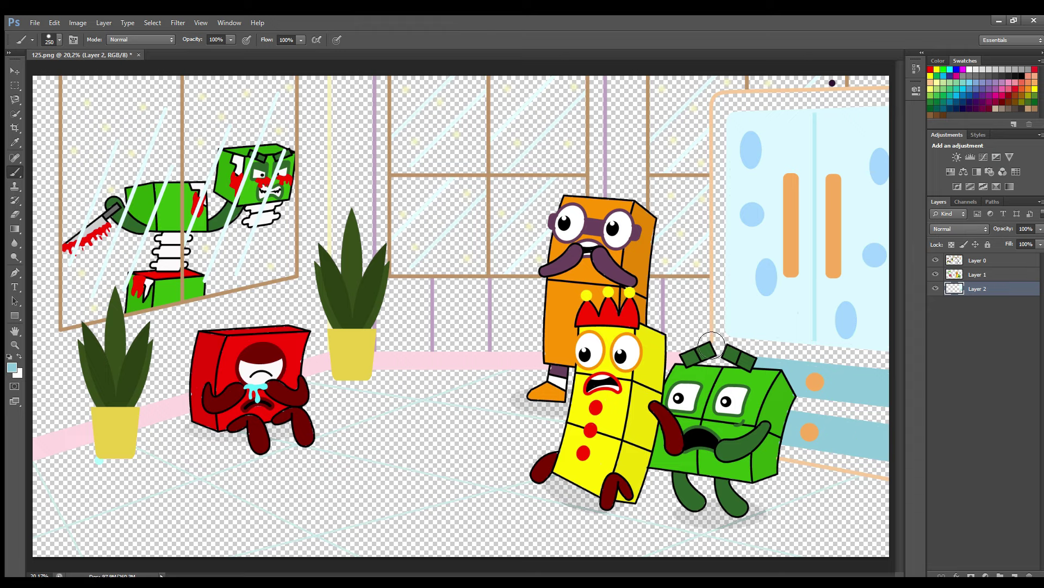
Step: Add a layer beneath Layer 2 and paint the wardrobe's frame and drawer surrounds in peach sampled from its outline
key("ctrl+shift+alt+n")
left_click(711, 158, "alt")
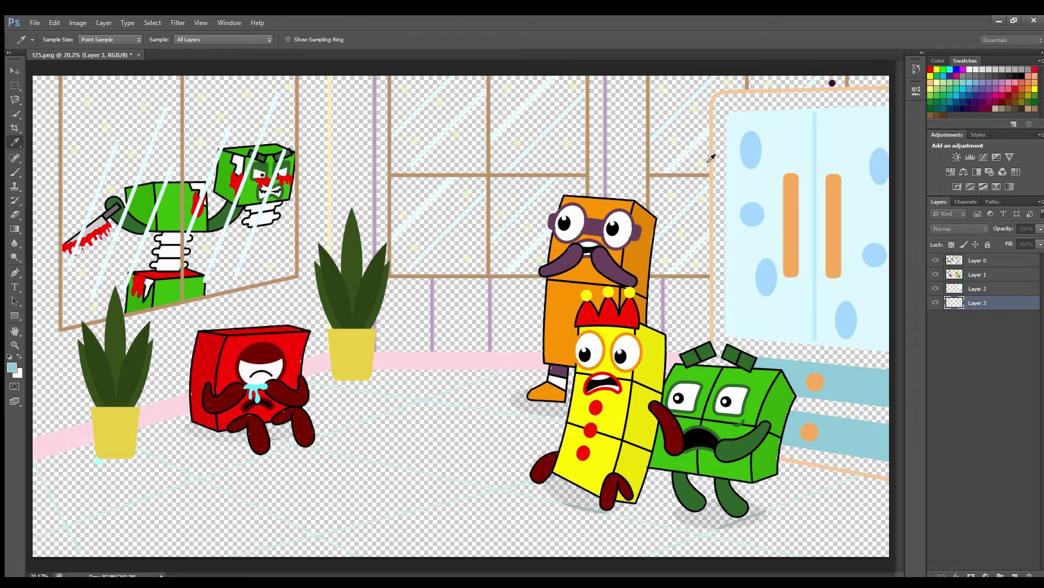
mouse_move(894, 111)
left_mouse_down()
mouse_move(729, 114)
mouse_move(749, 114)
mouse_move(735, 127)
mouse_move(737, 317)
left_mouse_up()
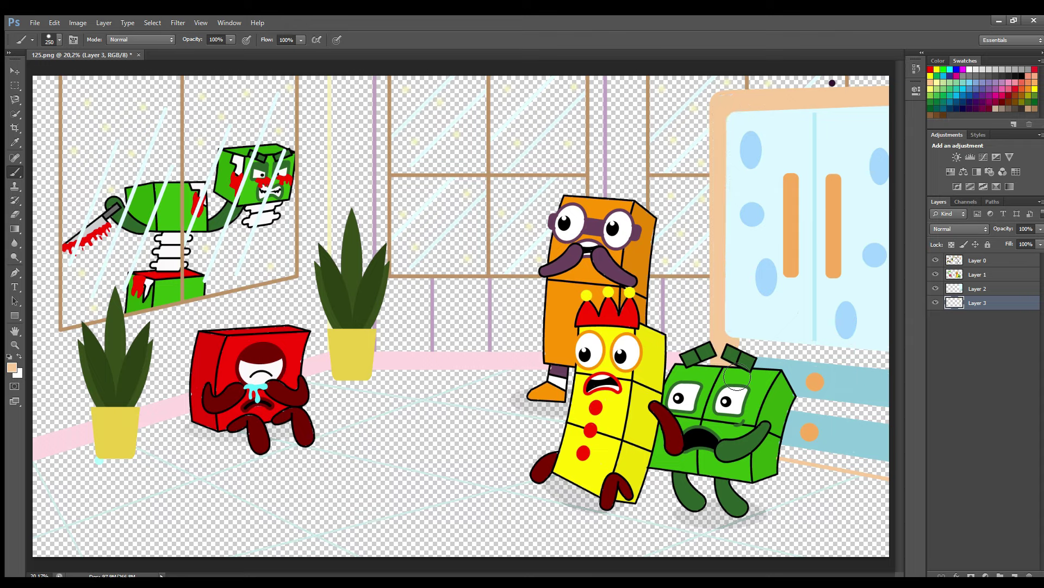
mouse_move(737, 375)
left_mouse_down()
mouse_move(751, 355)
mouse_move(879, 363)
left_mouse_up()
left_click_drag(777, 402, 897, 423)
mouse_move(796, 456)
left_mouse_down()
mouse_move(866, 456)
mouse_move(796, 457)
mouse_move(878, 469)
left_mouse_up()
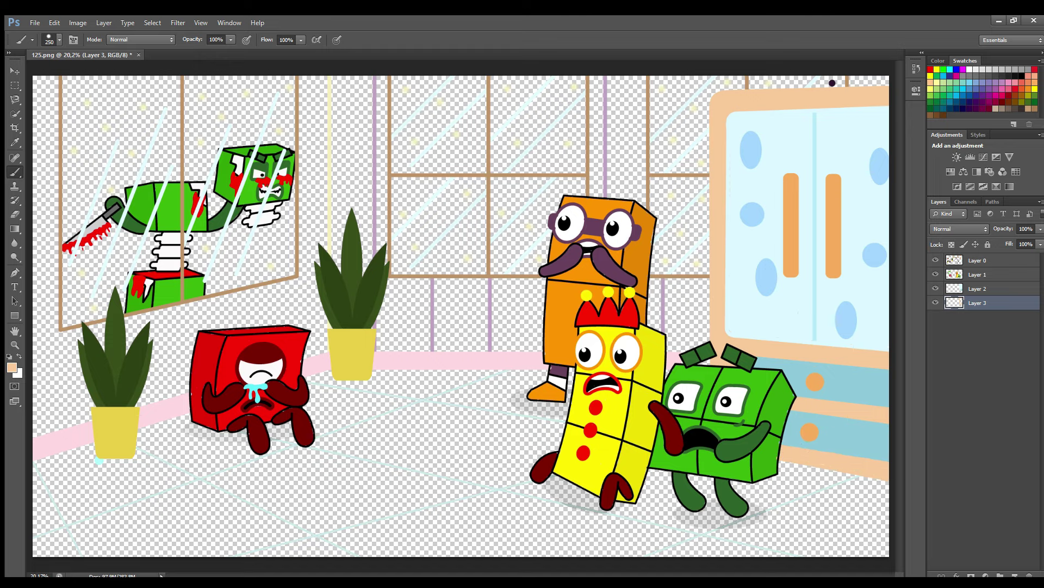
Step: Add a layer beneath Layer 3 and paint the back wall's cream stripes in the colour sampled from the cream line
key("ctrl+shift+alt+n")
left_click(330, 147, "alt")
left_click_drag(344, 89, 359, 275)
left_click_drag(370, 234, 371, 100)
mouse_move(450, 294)
left_mouse_down()
mouse_move(450, 354)
mouse_move(484, 350)
mouse_move(487, 295)
mouse_move(477, 294)
mouse_move(472, 328)
left_mouse_up()
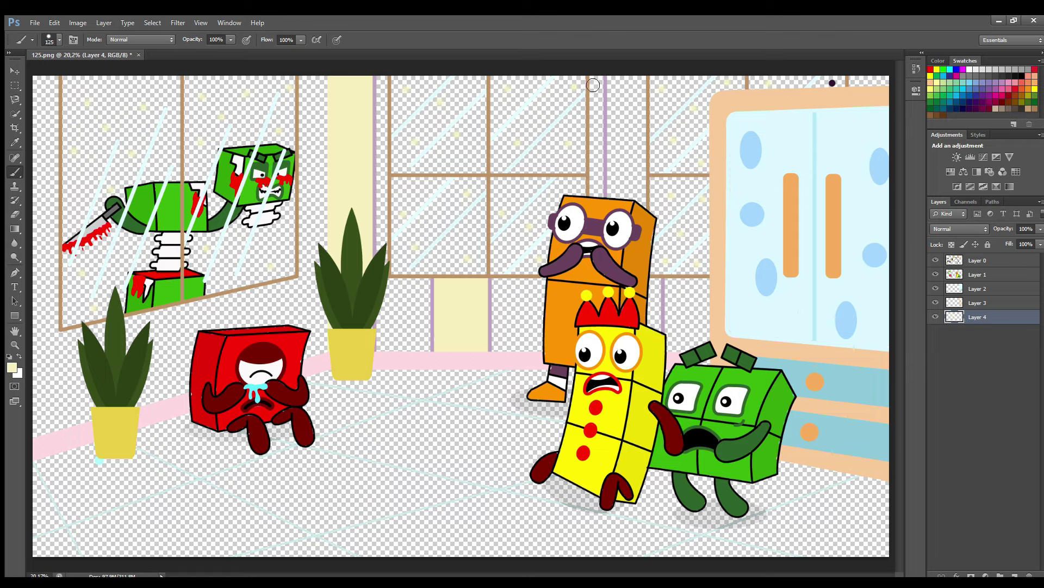
left_click_drag(598, 113, 604, 198)
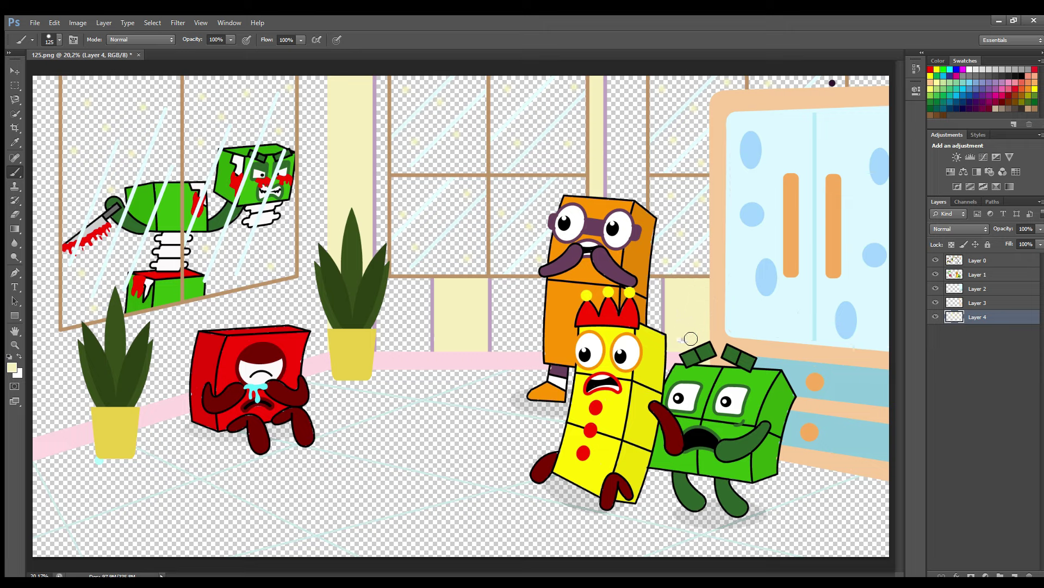
Step: Add a layer beneath Layer 4 and paint the back wall's purple stripes in the colour sampled from the purple line
left_click(64, 441, "alt")
key("alt")
left_click(376, 205, "alt")
key("ctrl+shift+alt+n")
left_click_drag(385, 79, 385, 218)
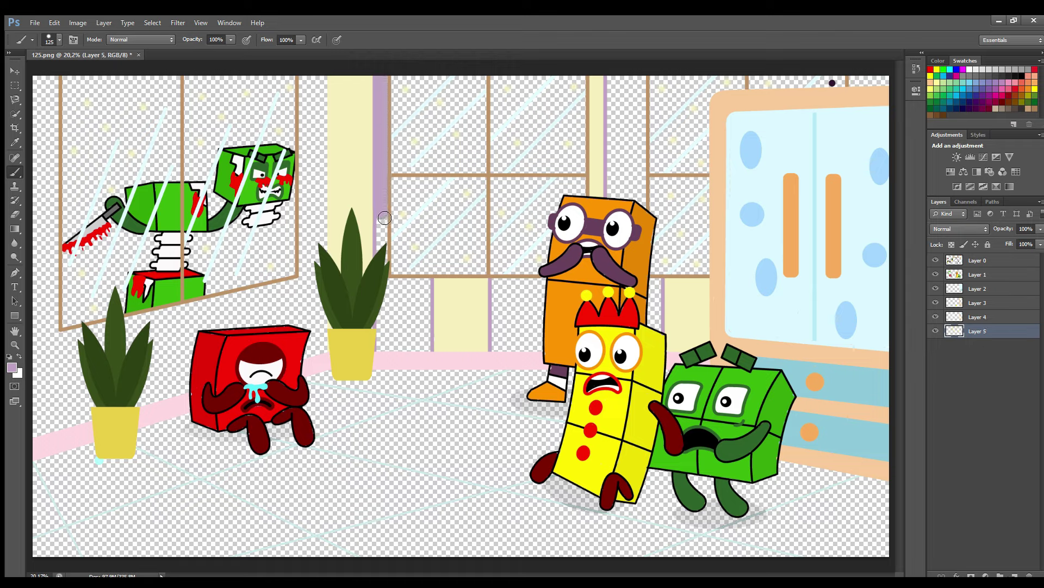
key("bracketright")
key("bracketright")
mouse_move(384, 290)
left_mouse_down()
mouse_move(434, 286)
mouse_move(435, 328)
mouse_move(394, 352)
mouse_move(387, 310)
mouse_move(422, 310)
mouse_move(392, 342)
mouse_move(428, 347)
left_mouse_up()
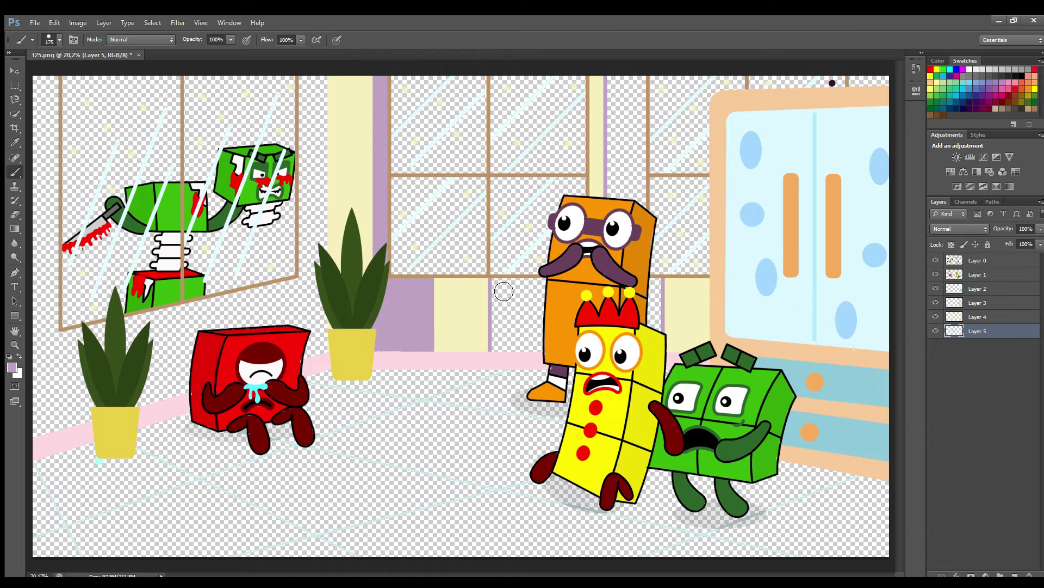
mouse_move(504, 291)
left_mouse_down()
mouse_move(504, 357)
mouse_move(546, 349)
mouse_move(552, 295)
mouse_move(511, 308)
left_mouse_up()
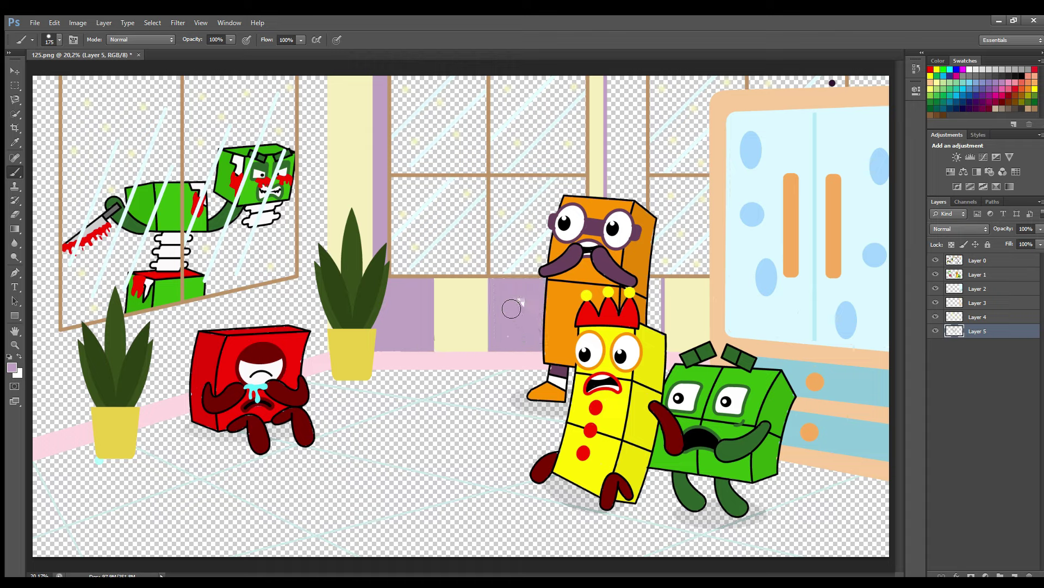
mouse_move(621, 99)
left_mouse_down()
mouse_move(622, 195)
mouse_move(642, 207)
mouse_move(619, 188)
mouse_move(642, 186)
mouse_move(622, 181)
mouse_move(620, 194)
mouse_move(641, 190)
mouse_move(645, 208)
mouse_move(646, 89)
mouse_move(633, 107)
left_mouse_up()
Step: Return to Layer 5 and finish the purple wall areas beside the yellow character and above the wardrobe
left_click(798, 214, "ctrl")
left_click(966, 327)
left_click(662, 292, "ctrl")
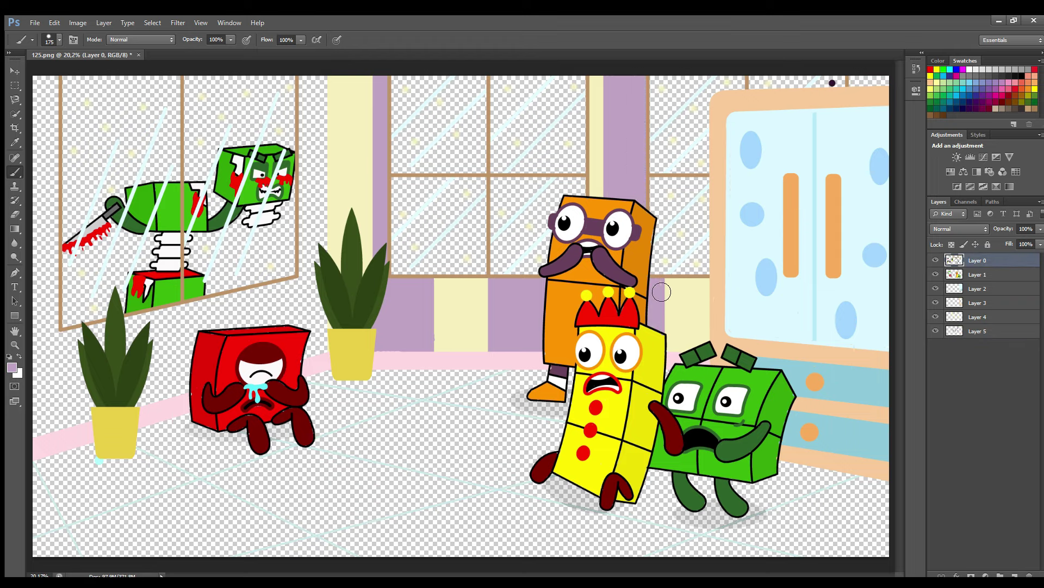
left_click(987, 327)
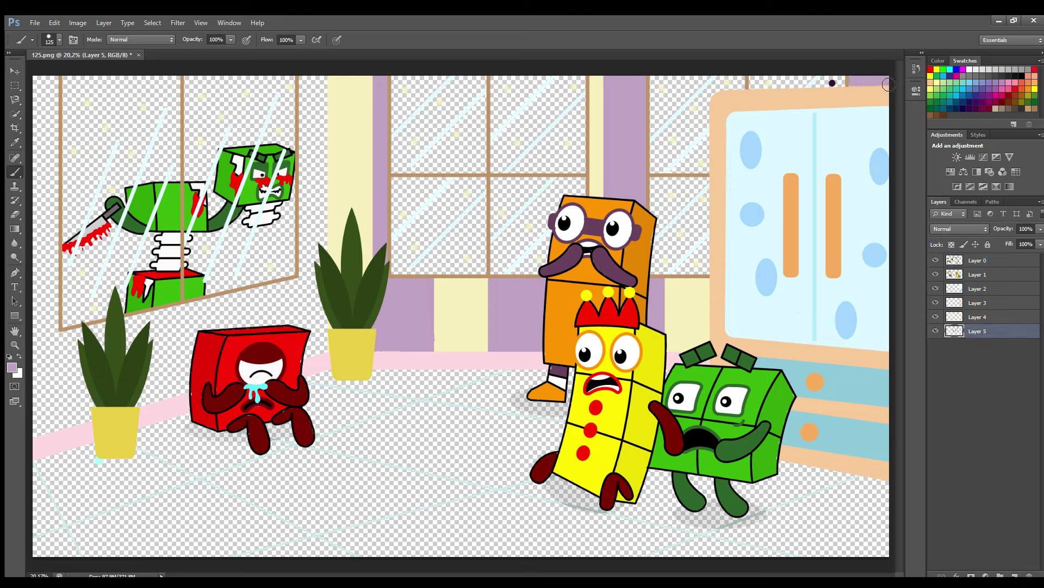
Step: Paint the side wall around the severed character's window in strong pink on Layer 5
key("i")
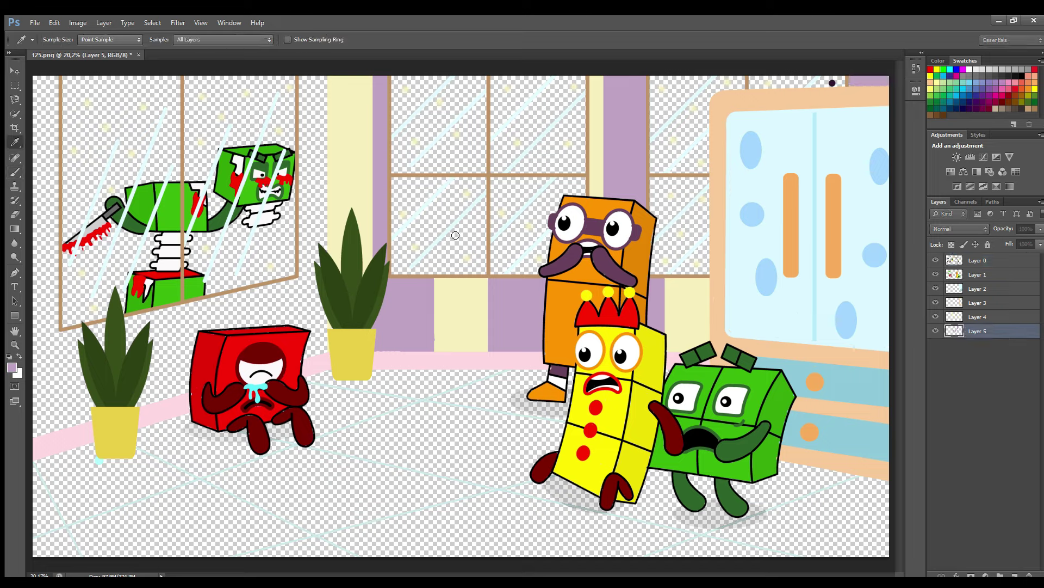
key("b")
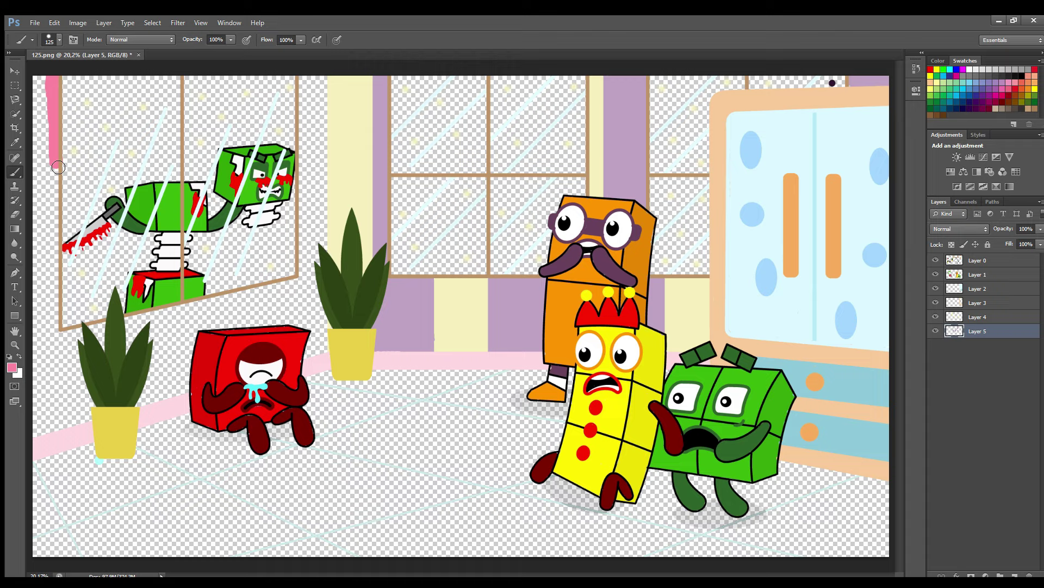
mouse_move(56, 184)
left_mouse_down()
mouse_move(58, 313)
mouse_move(71, 345)
mouse_move(84, 343)
mouse_move(92, 419)
mouse_move(51, 437)
mouse_move(41, 407)
mouse_move(55, 357)
mouse_move(42, 344)
mouse_move(46, 87)
left_mouse_up()
key("e")
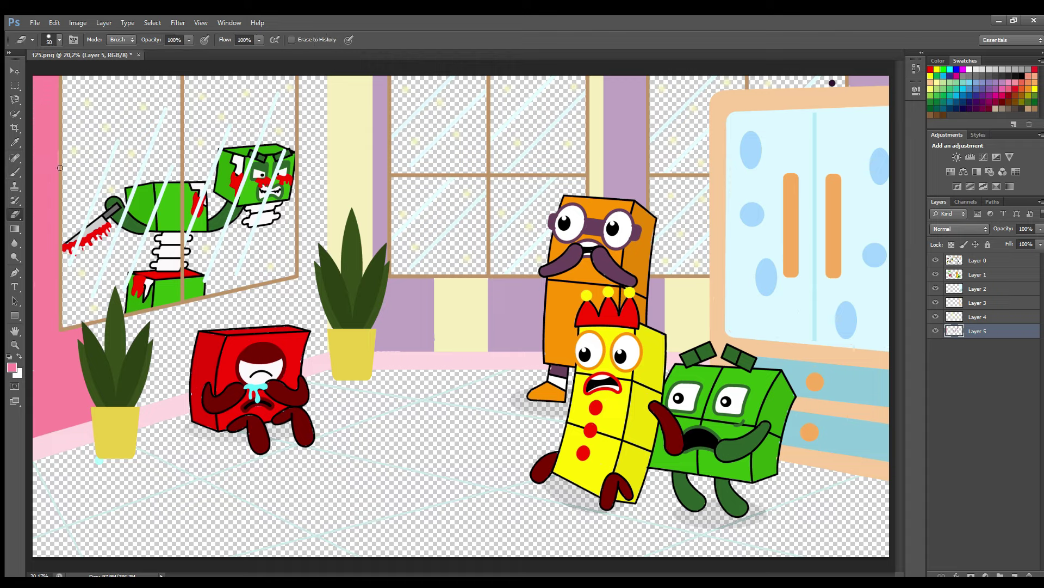
key("b")
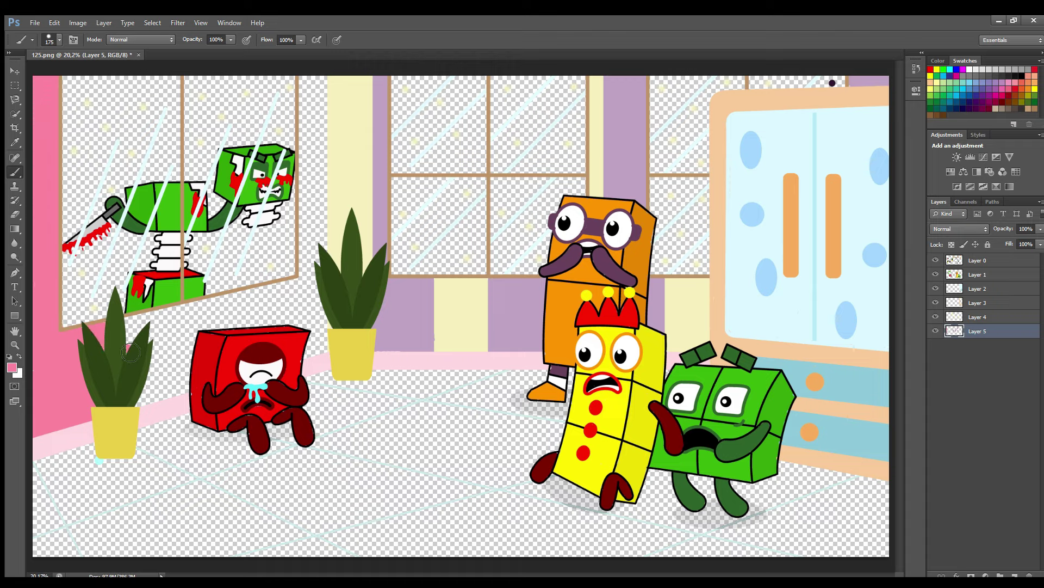
mouse_move(131, 352)
left_mouse_down()
mouse_move(135, 330)
mouse_move(312, 282)
mouse_move(311, 95)
mouse_move(328, 94)
mouse_move(331, 356)
mouse_move(315, 352)
mouse_move(312, 303)
mouse_move(284, 332)
mouse_move(205, 340)
mouse_move(190, 392)
mouse_move(146, 406)
mouse_move(147, 342)
mouse_move(251, 308)
mouse_move(266, 316)
mouse_move(163, 374)
mouse_move(183, 353)
left_mouse_up()
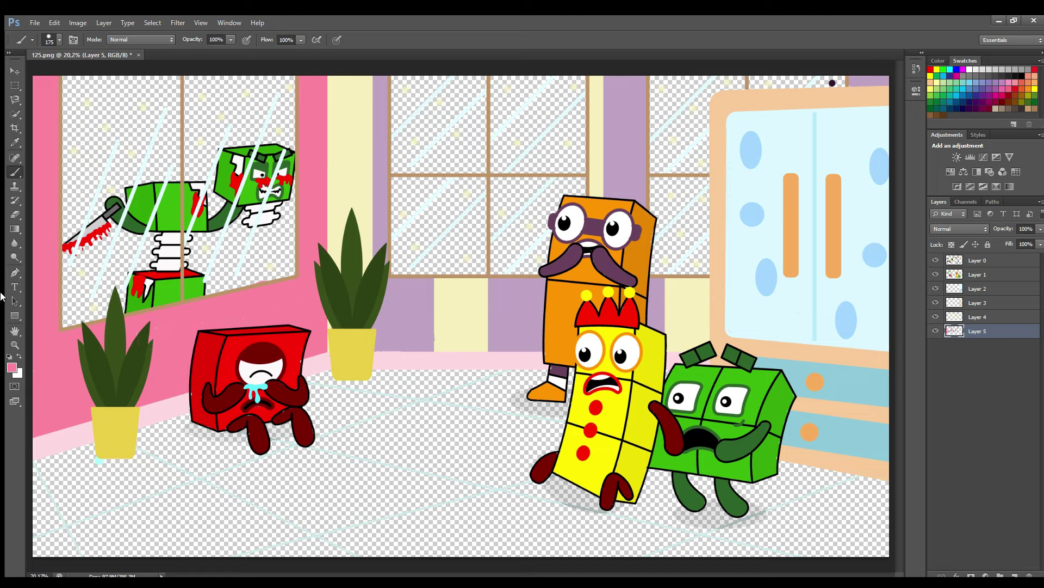
key("e")
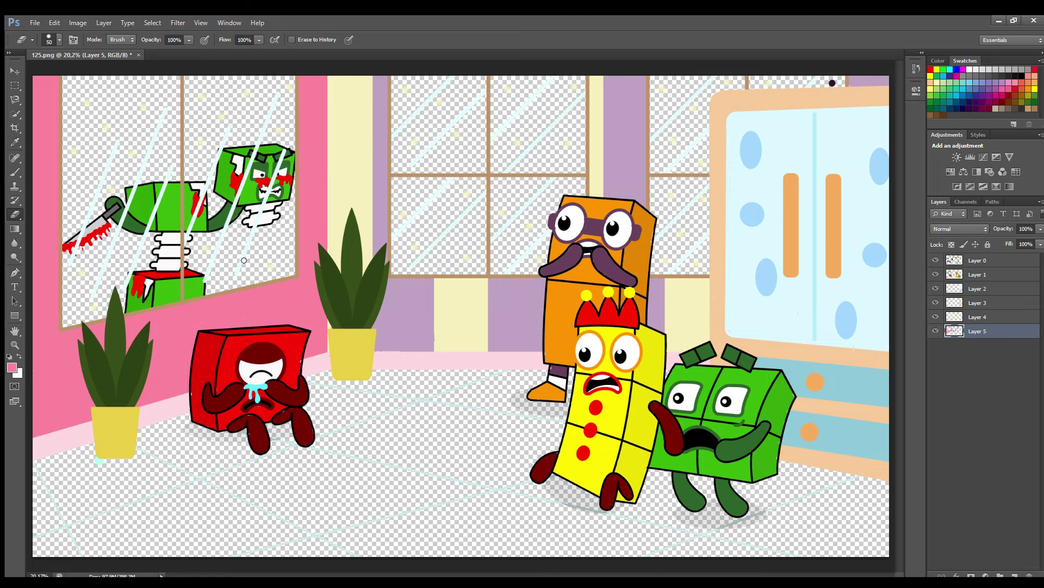
Step: Add a layer beneath Layer 5 and paint the entire floor in light cyan sampled from the patch beside the front plant pot
left_click(102, 461, "alt")
key("ctrl+shift+alt+n")
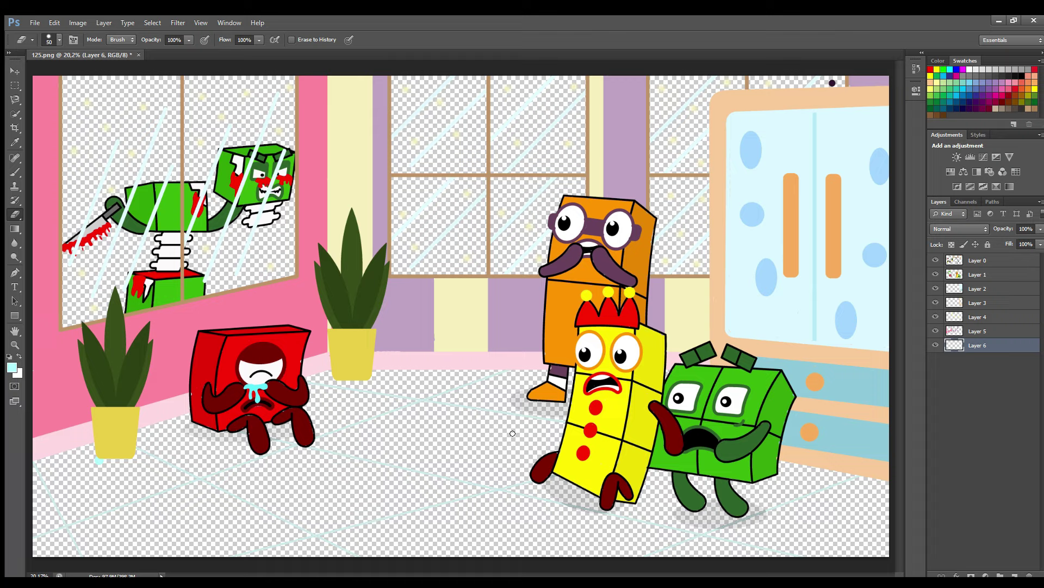
key("bracketright")
key("bracketright")
key("bracketright")
key("bracketright")
key("bracketright")
key("bracketright")
key("bracketright")
key("bracketright")
key("bracketright")
key("b")
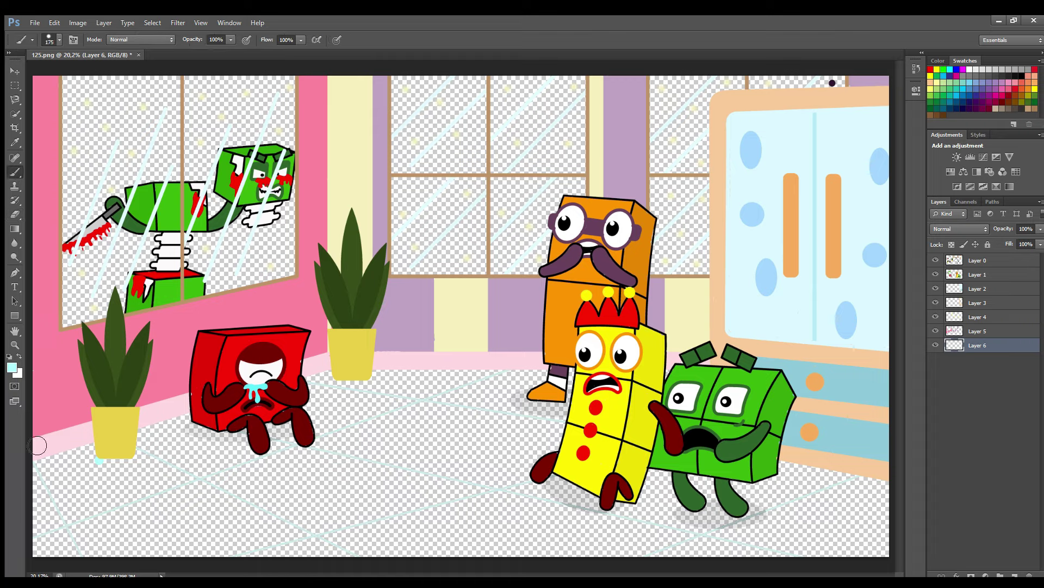
mouse_move(41, 459)
left_mouse_down()
mouse_move(44, 531)
mouse_move(75, 556)
mouse_move(800, 549)
mouse_move(895, 561)
mouse_move(892, 494)
mouse_move(822, 481)
mouse_move(758, 494)
mouse_move(736, 524)
mouse_move(708, 508)
mouse_move(601, 517)
mouse_move(557, 495)
mouse_move(572, 392)
mouse_move(535, 410)
mouse_move(518, 383)
mouse_move(336, 388)
mouse_move(299, 434)
mouse_move(306, 443)
mouse_move(265, 464)
mouse_move(173, 436)
mouse_move(69, 481)
mouse_move(105, 490)
mouse_move(201, 463)
mouse_move(61, 521)
mouse_move(241, 464)
mouse_move(61, 537)
mouse_move(271, 481)
mouse_move(436, 408)
mouse_move(311, 433)
mouse_move(470, 403)
mouse_move(449, 431)
mouse_move(337, 447)
mouse_move(457, 475)
mouse_move(409, 488)
mouse_move(288, 494)
mouse_move(445, 517)
mouse_move(687, 523)
mouse_move(874, 545)
mouse_move(843, 500)
mouse_move(772, 535)
mouse_move(539, 547)
mouse_move(114, 542)
mouse_move(696, 526)
left_mouse_up()
key("bracketright")
Step: Add a layer beneath Layer 6 and paint the night sky behind all windows in dark purple sampled from the dot above the wardrobe
key("ctrl+shift+alt+n")
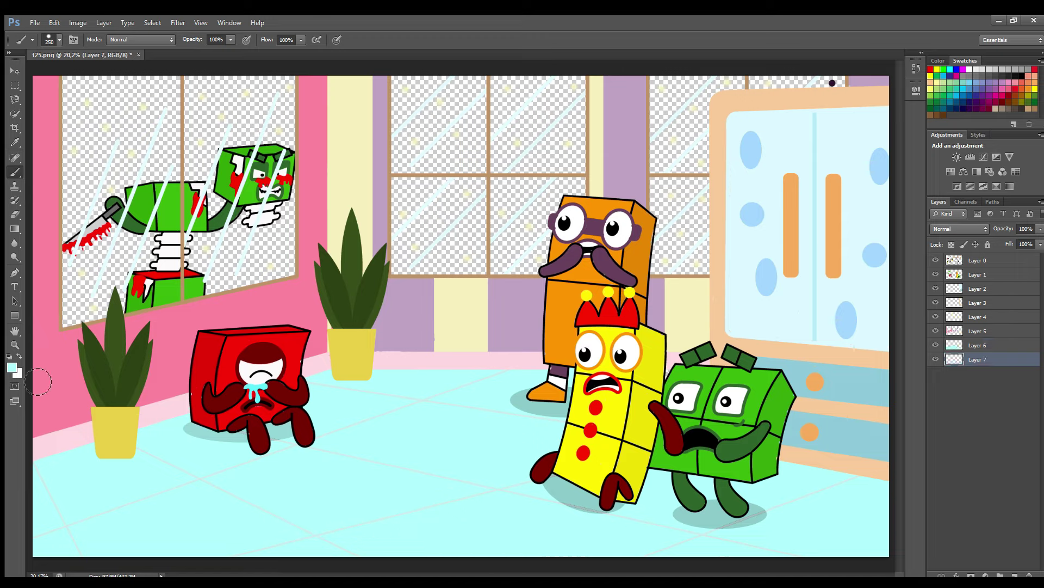
left_click(832, 82, "alt")
key("bracketleft")
mouse_move(839, 87)
left_mouse_down()
mouse_move(661, 106)
mouse_move(660, 272)
mouse_move(685, 245)
mouse_move(709, 178)
mouse_move(678, 158)
mouse_move(688, 201)
mouse_move(684, 125)
left_mouse_up()
mouse_move(579, 79)
left_mouse_down()
mouse_move(590, 109)
mouse_move(565, 237)
mouse_move(478, 269)
mouse_move(397, 158)
mouse_move(544, 85)
mouse_move(570, 124)
mouse_move(407, 158)
mouse_move(403, 213)
mouse_move(449, 249)
mouse_move(408, 253)
mouse_move(565, 234)
left_mouse_up()
key("bracketright")
mouse_move(288, 84)
left_mouse_down()
mouse_move(288, 277)
mouse_move(212, 272)
mouse_move(278, 266)
mouse_move(272, 104)
mouse_move(218, 98)
mouse_move(81, 125)
mouse_move(123, 164)
mouse_move(207, 179)
mouse_move(82, 190)
mouse_move(88, 327)
mouse_move(121, 204)
left_mouse_up()
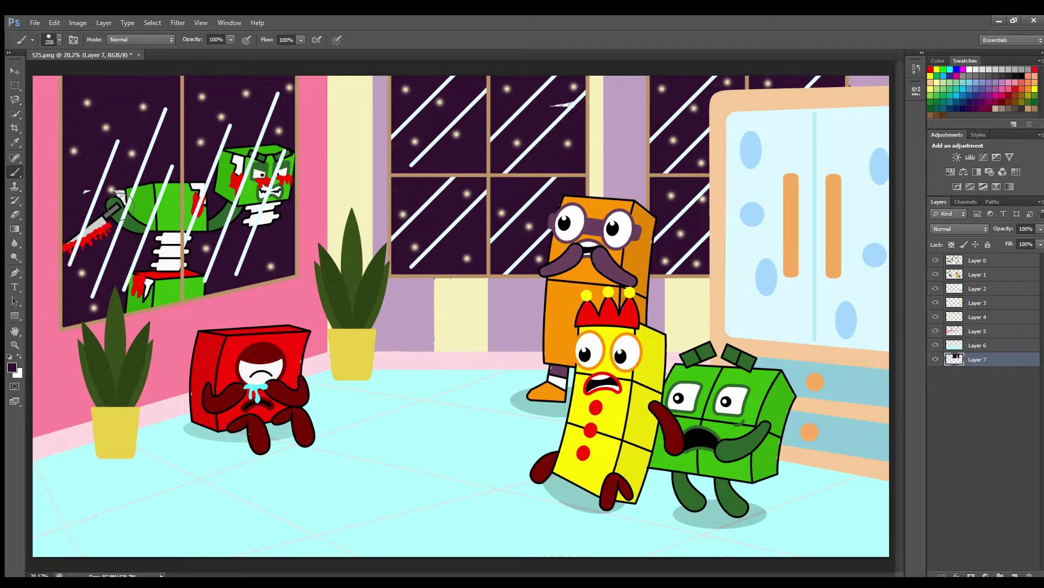